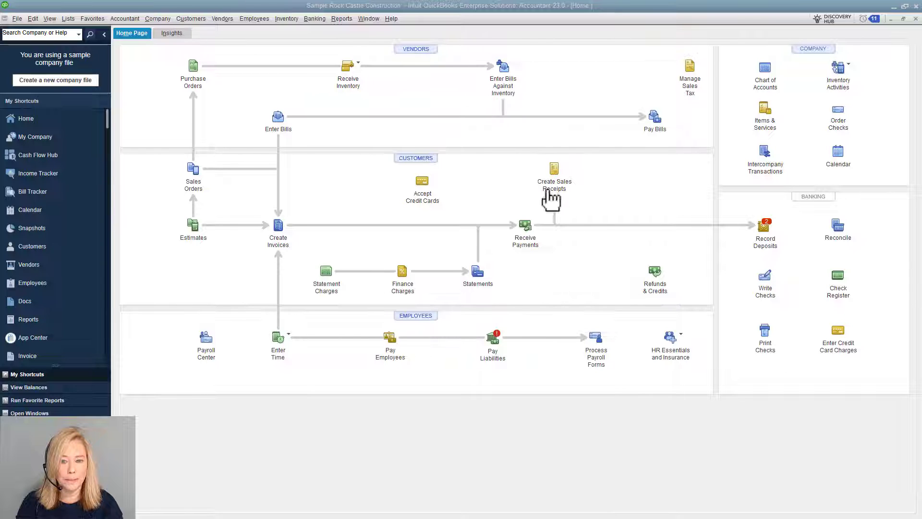
- Open the Cash Flow Hub to view the $65,379.29 cash balance by account
left_click(341, 20)
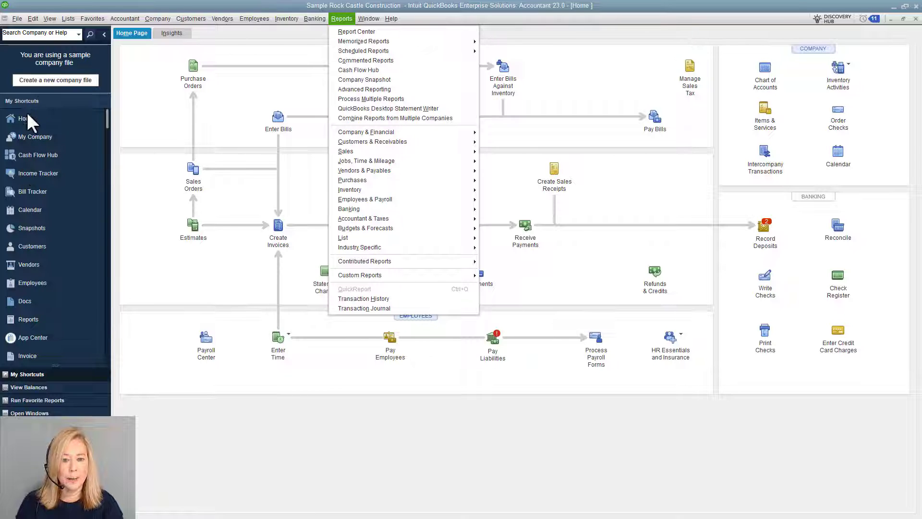
left_click(34, 153)
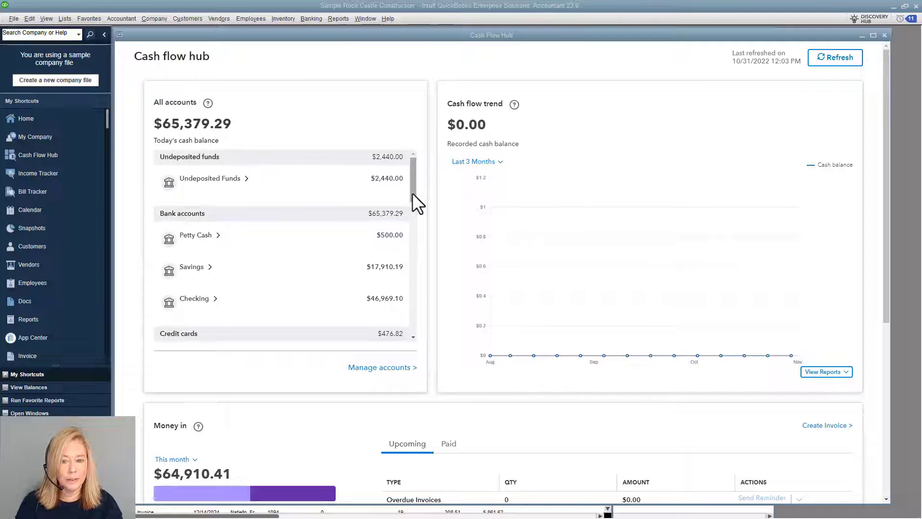
left_click_drag(414, 195, 423, 329)
scroll(649, 385, "down", 4)
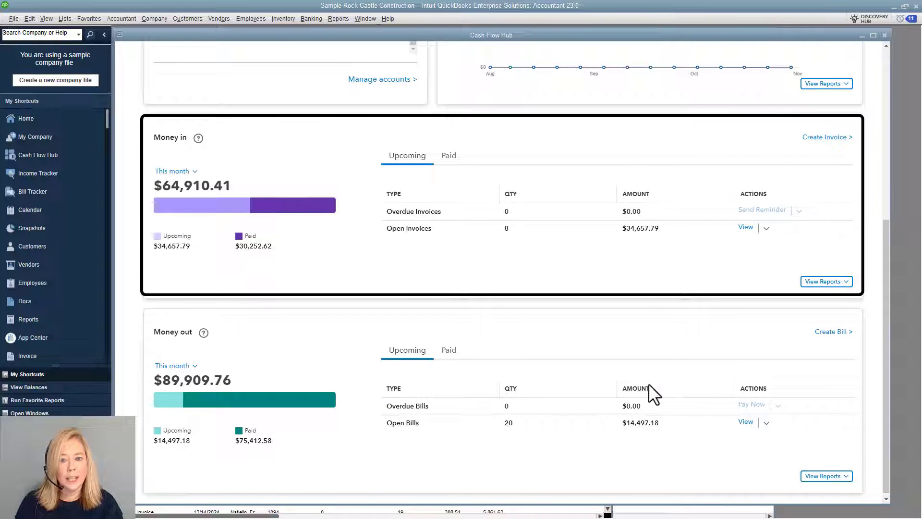
scroll(723, 311, "up", 2)
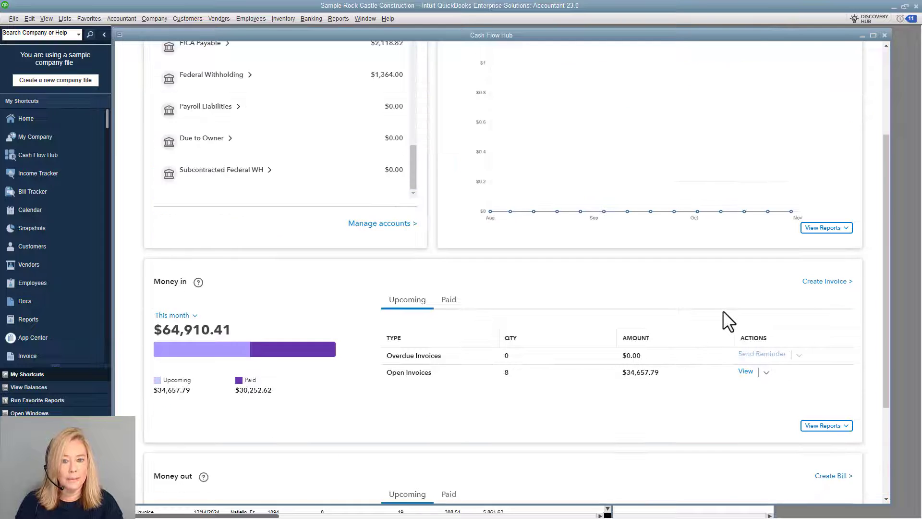
scroll(722, 312, "up", 2)
scroll(404, 325, "up", 5)
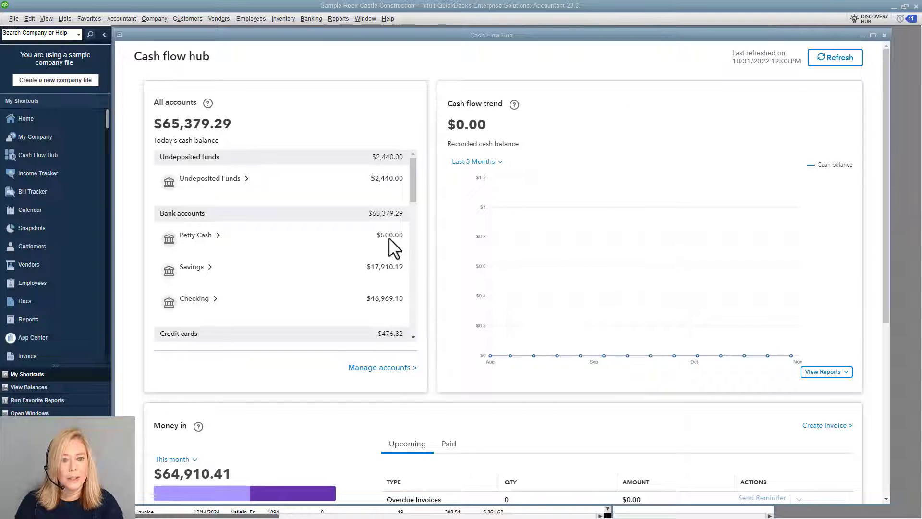
left_click(413, 337)
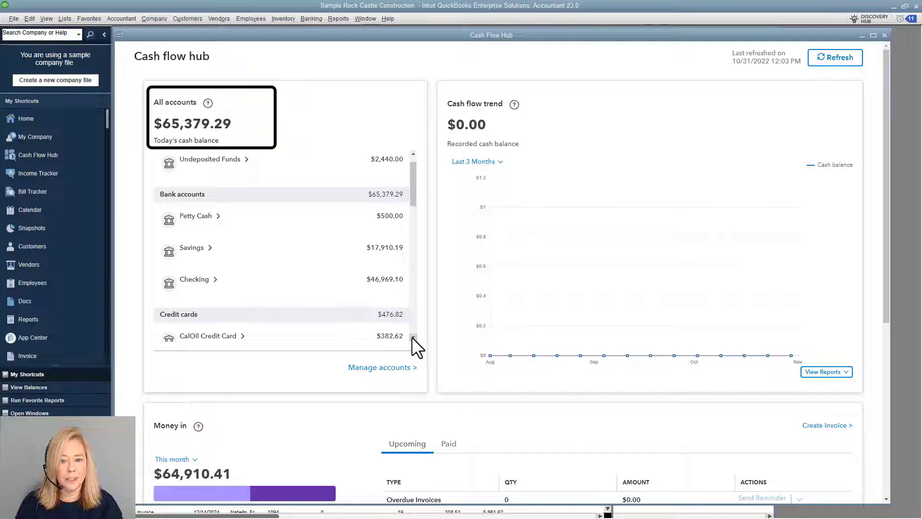
left_click(413, 153)
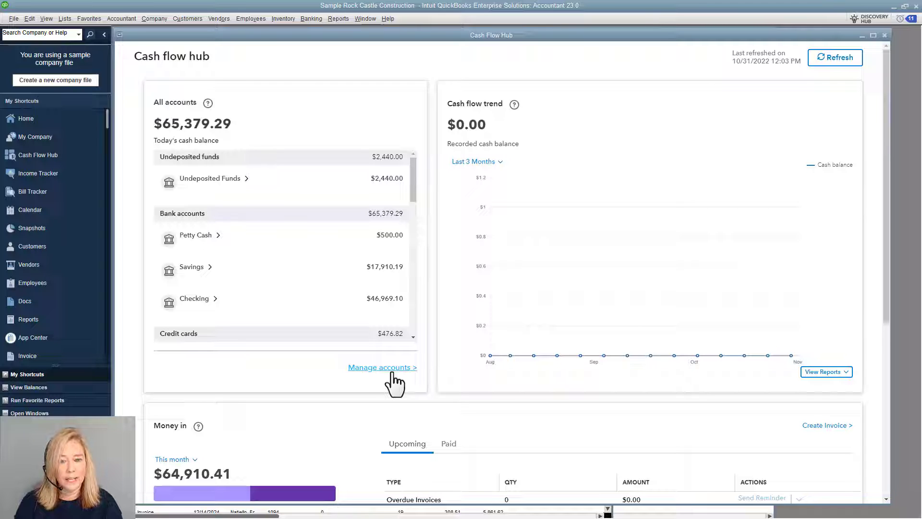
- In Manage accounts, choose Other accounts, review the checked accounts, and save the selection
left_click(390, 370)
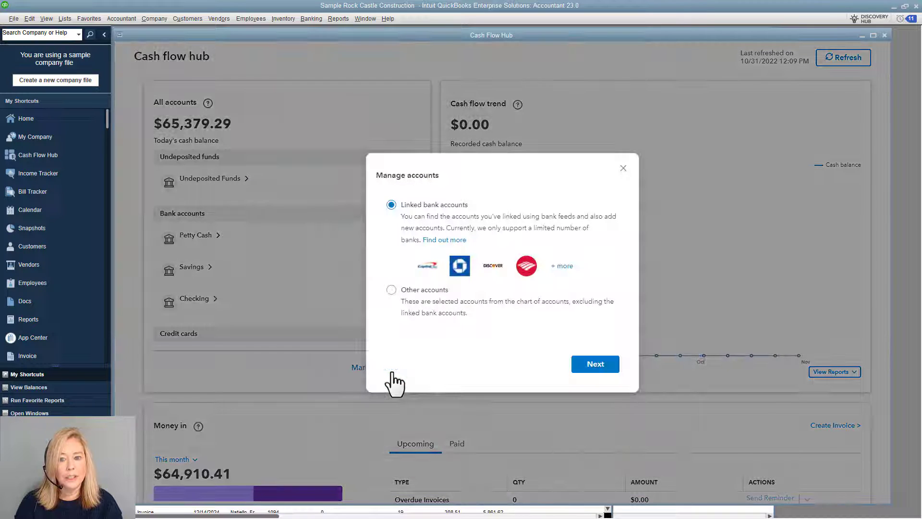
left_click(390, 290)
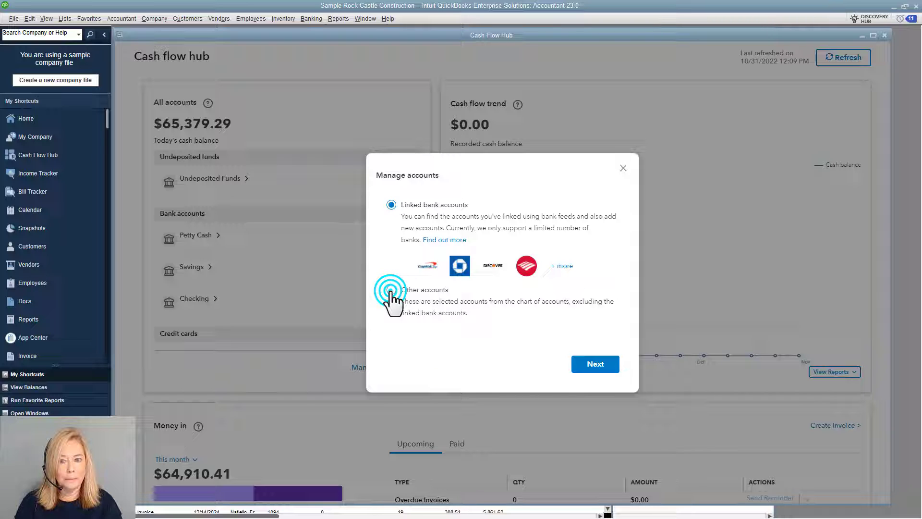
left_click(597, 370)
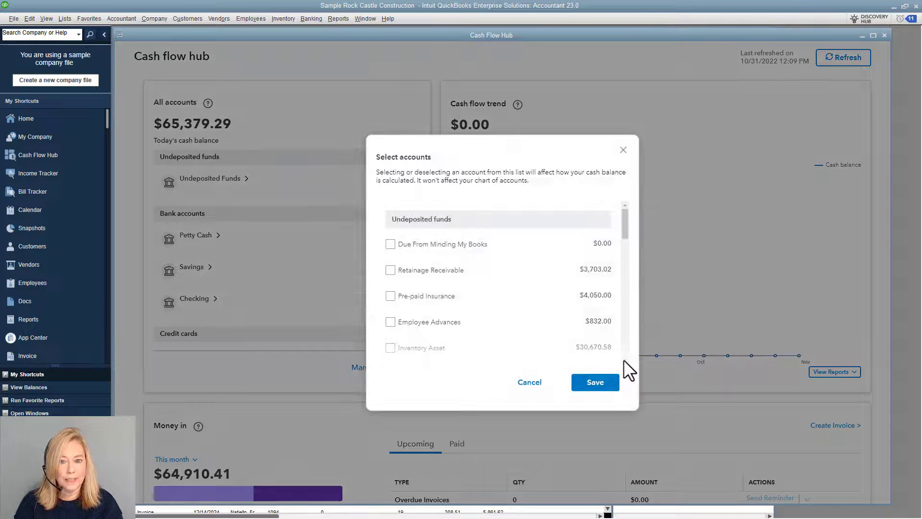
left_click(625, 347)
left_click(625, 350)
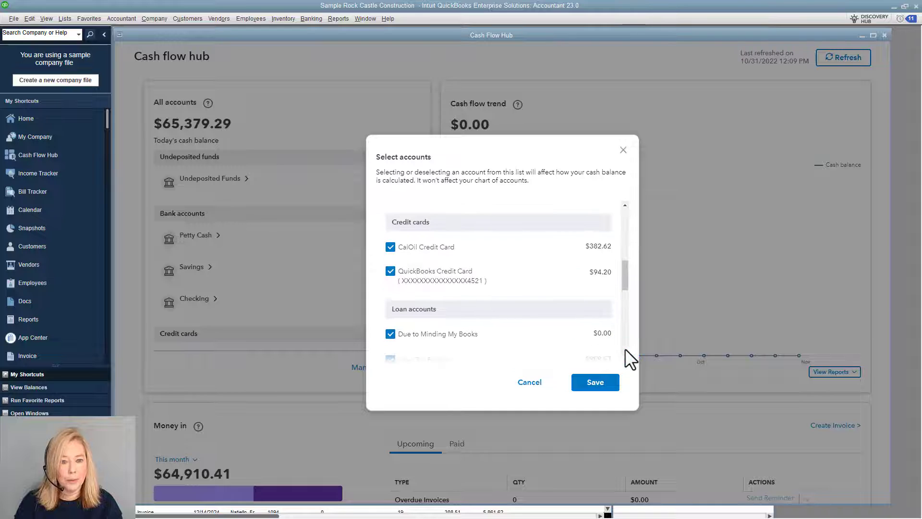
left_click(624, 350)
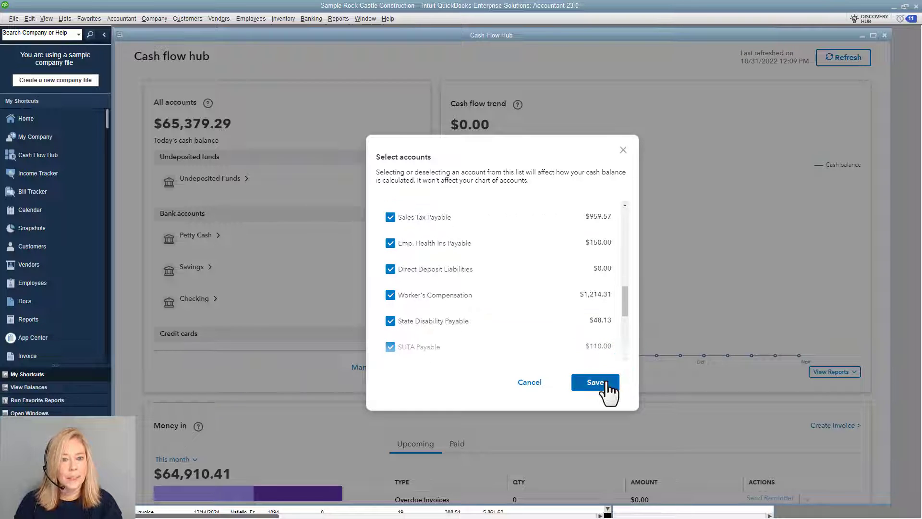
left_click(623, 359)
left_click(624, 358)
left_click(537, 385)
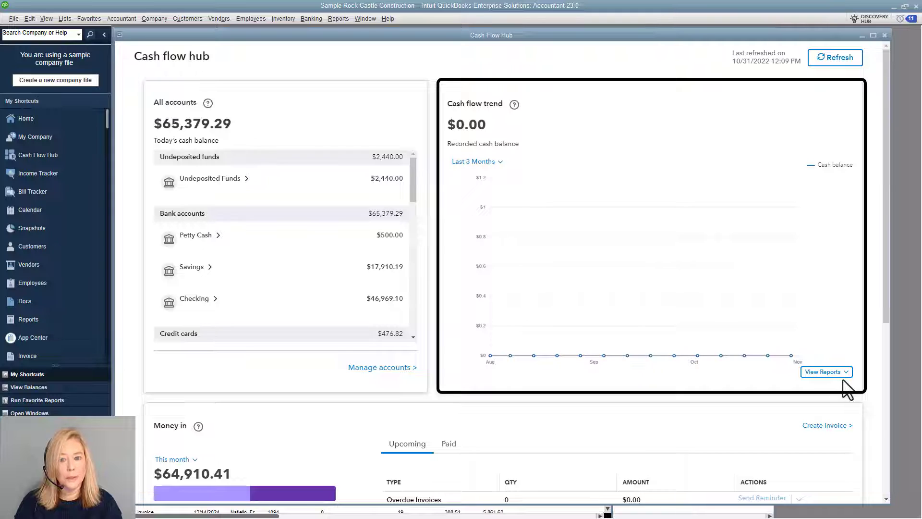
left_click(499, 165)
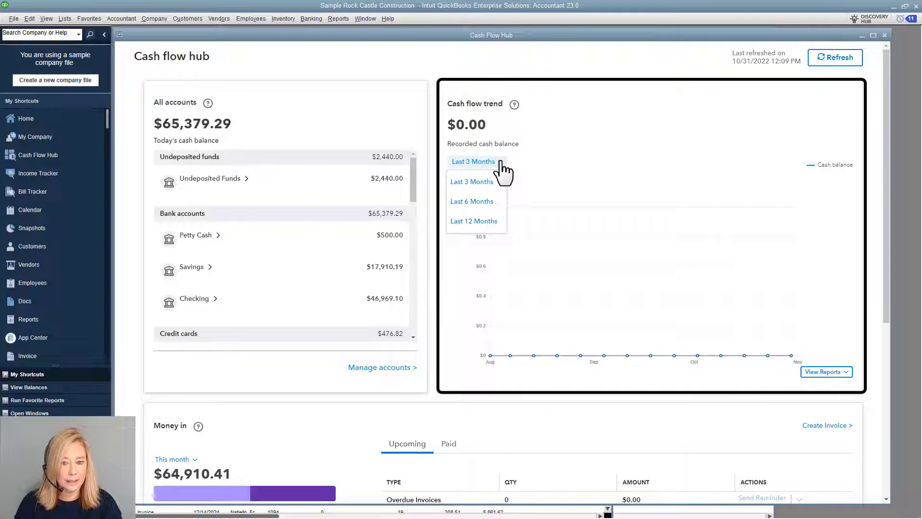
left_click(503, 164)
mouse_move(604, 355)
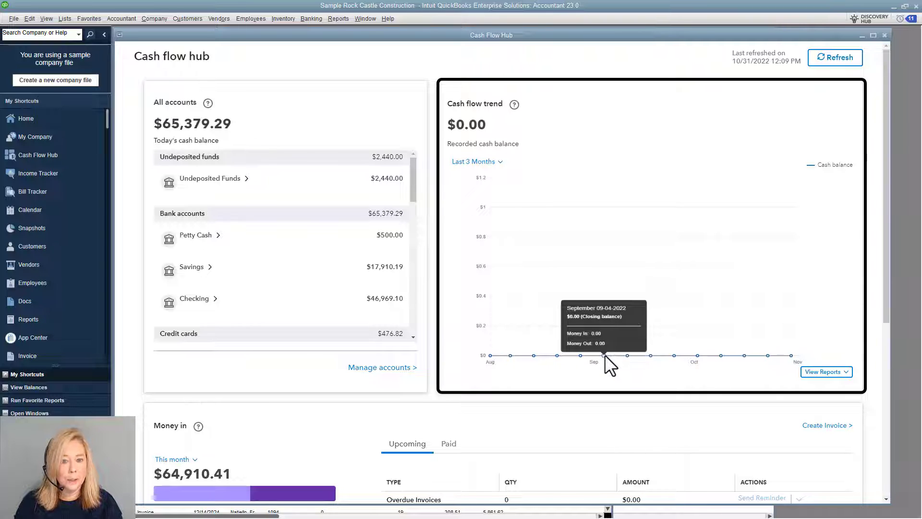
left_click(848, 373)
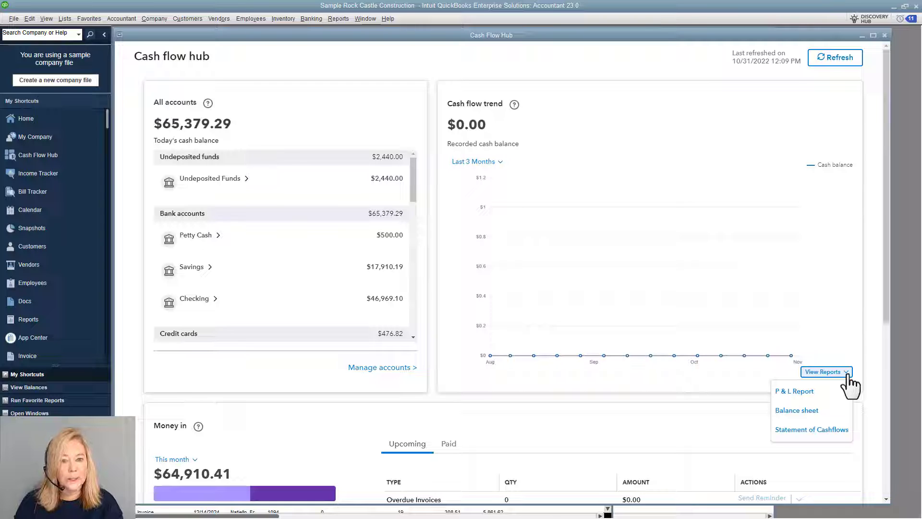
left_click(847, 372)
scroll(541, 400, "down", 3)
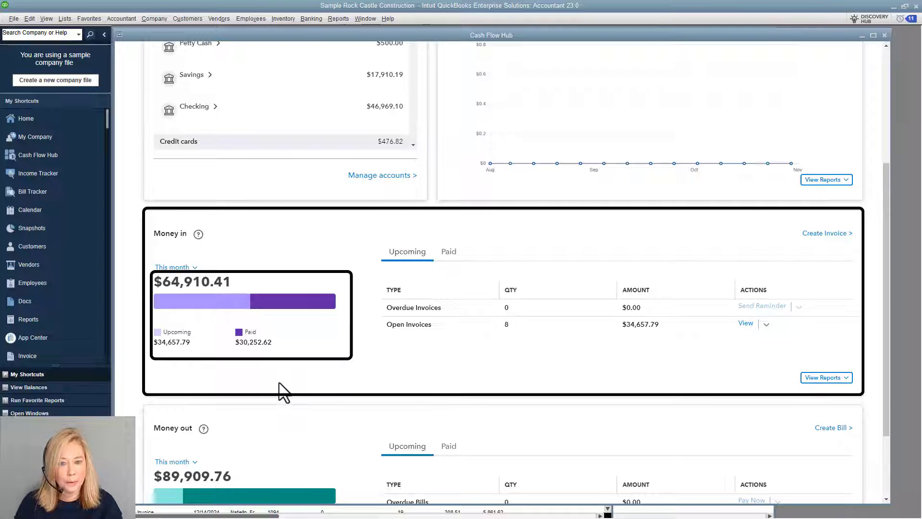
- Keep Money in set to This month and show its Paid transactions
left_click(193, 267)
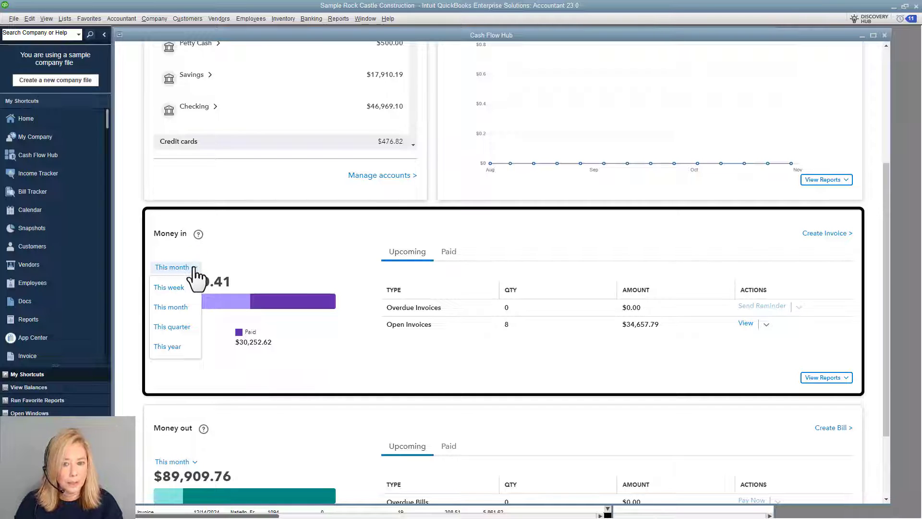
left_click(244, 248)
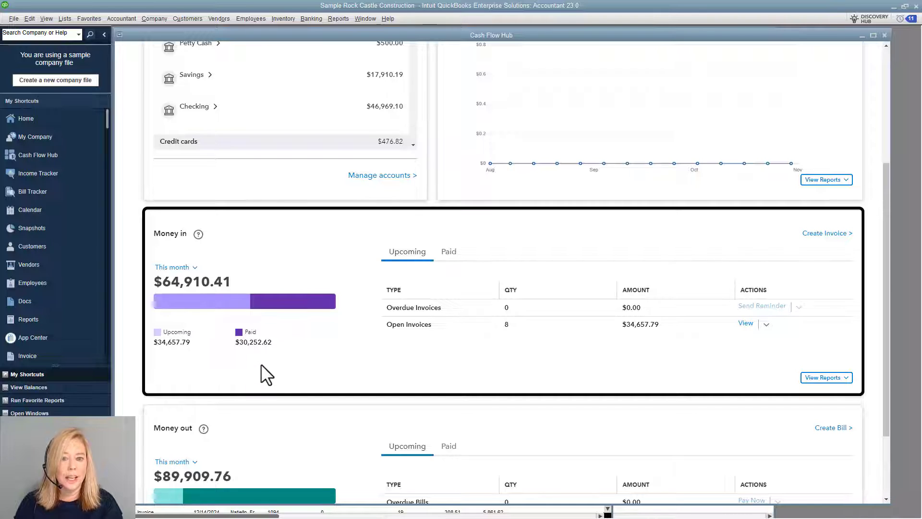
left_click(455, 269)
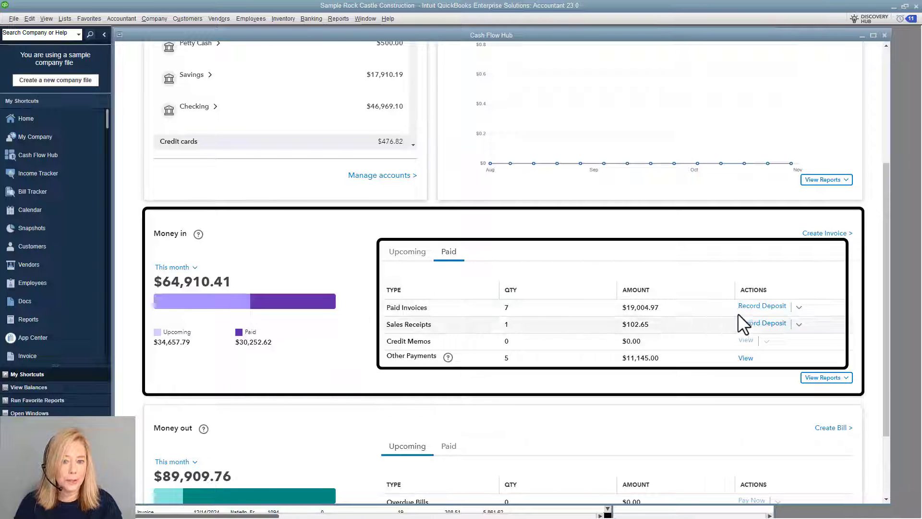
- Open and close the more-actions choices for Paid Invoices
left_click(799, 308)
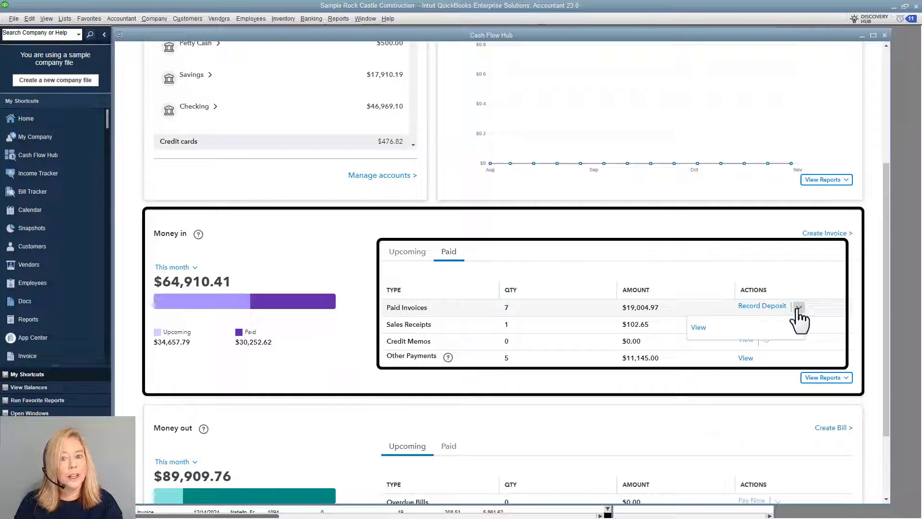
left_click(799, 308)
left_click(799, 308)
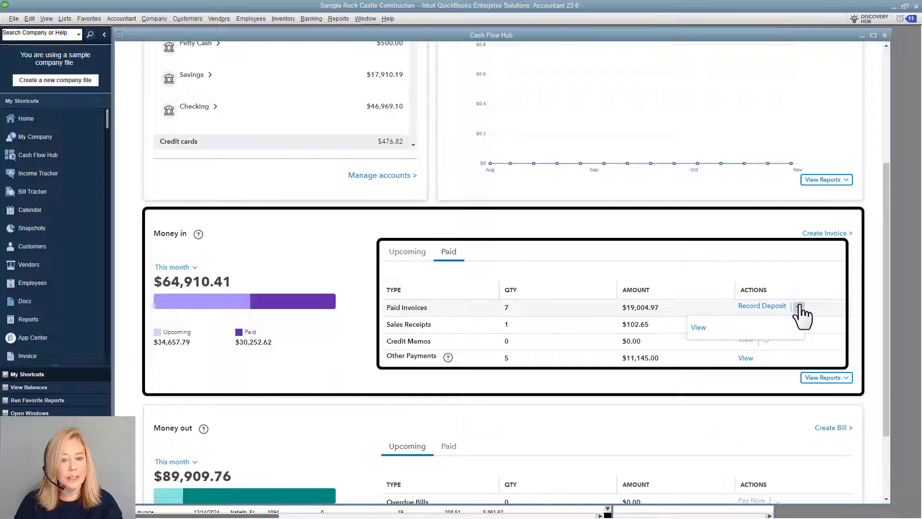
left_click(773, 386)
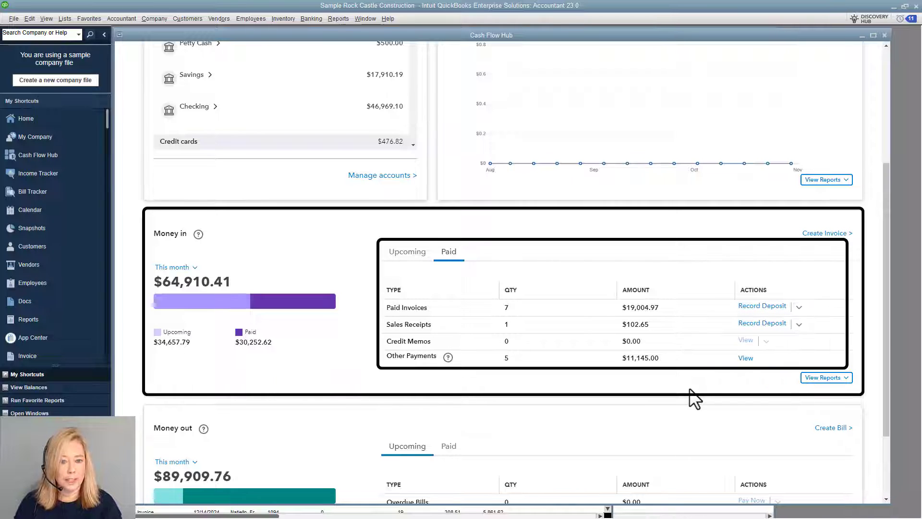
- Open and close a blank invoice, then open and dismiss the money-in report choices
left_click(825, 234)
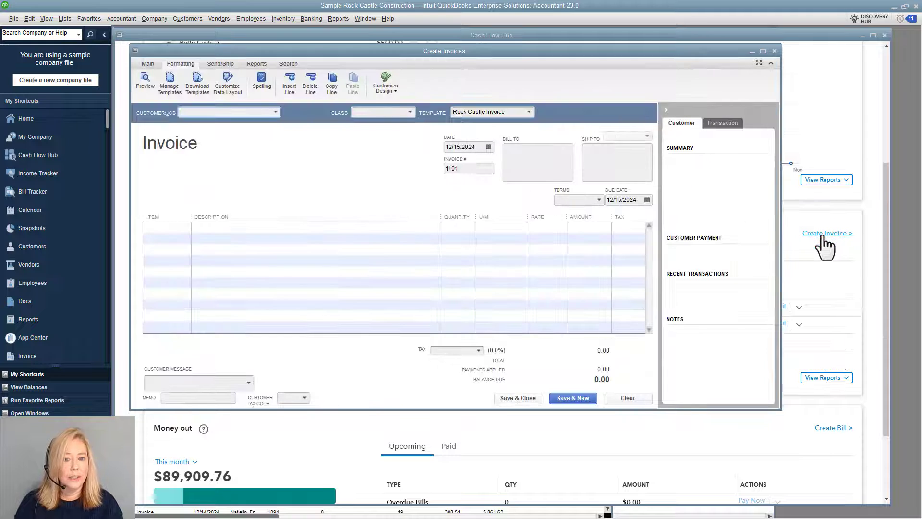
left_click(776, 51)
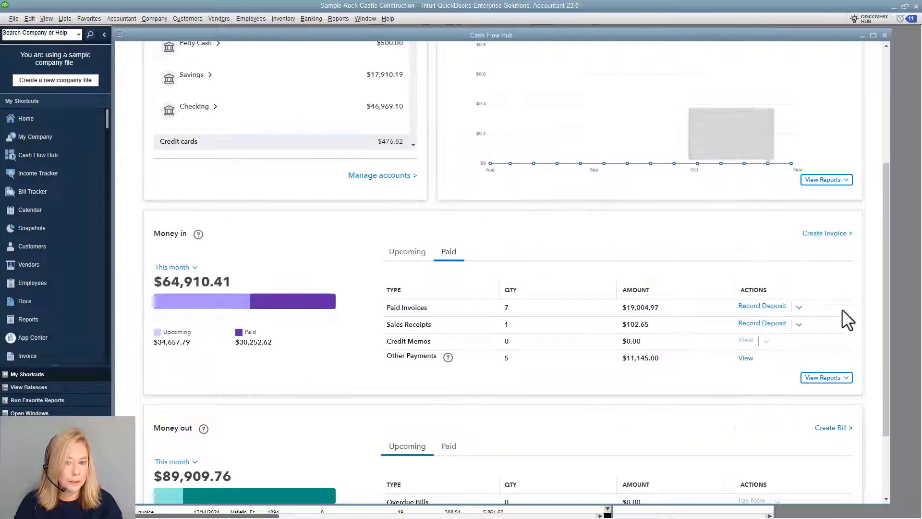
left_click(844, 378)
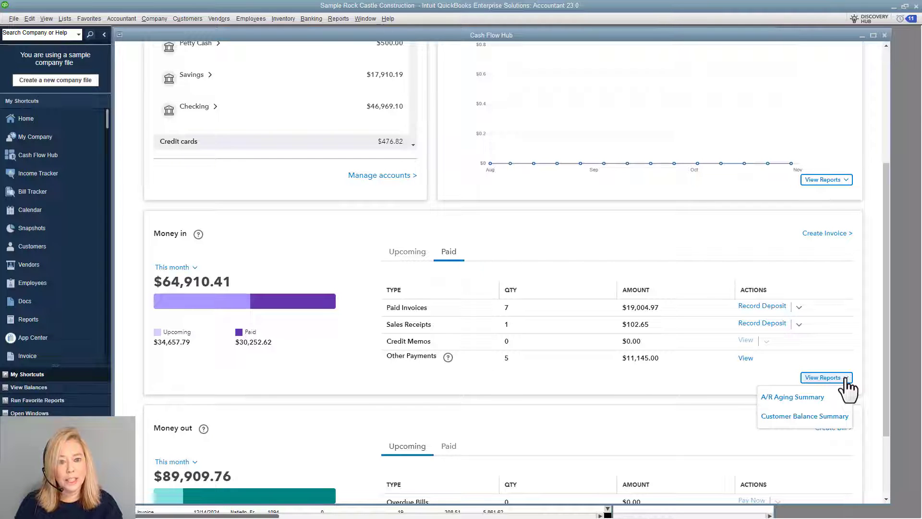
left_click(846, 378)
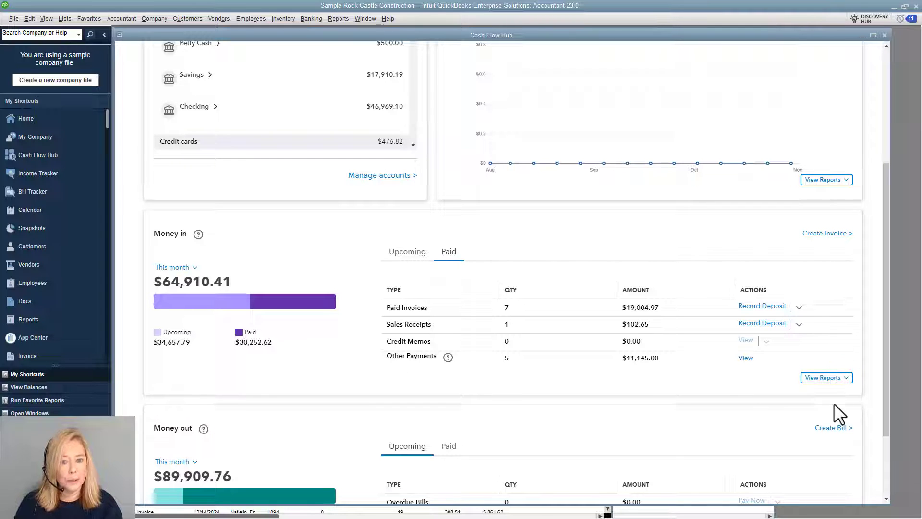
scroll(834, 405, "down", 3)
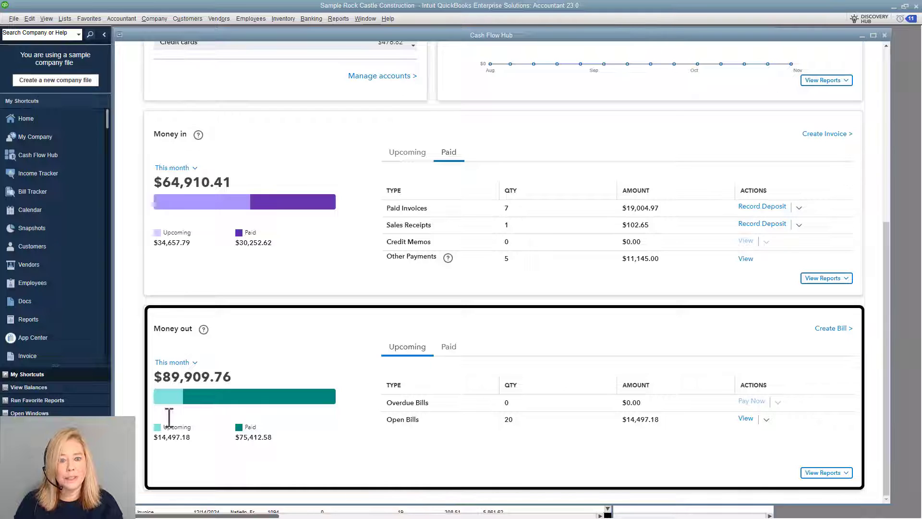
left_click(195, 362)
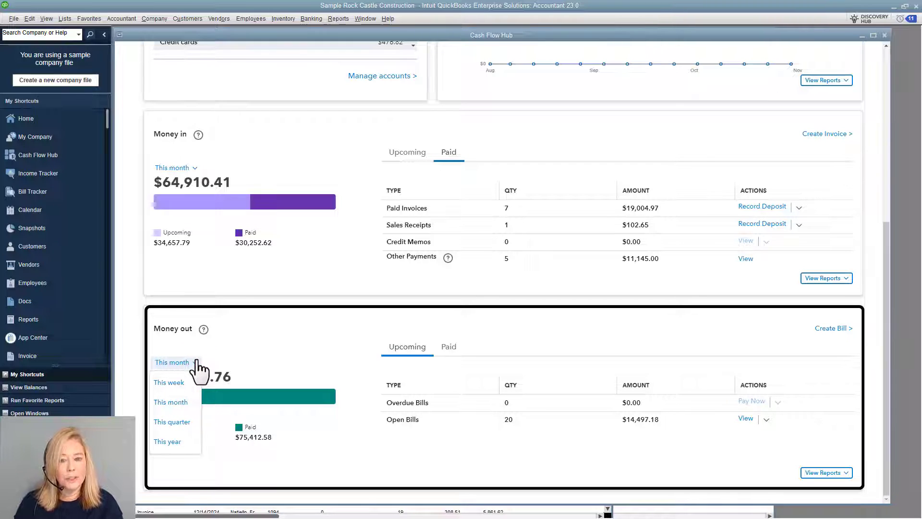
left_click(197, 362)
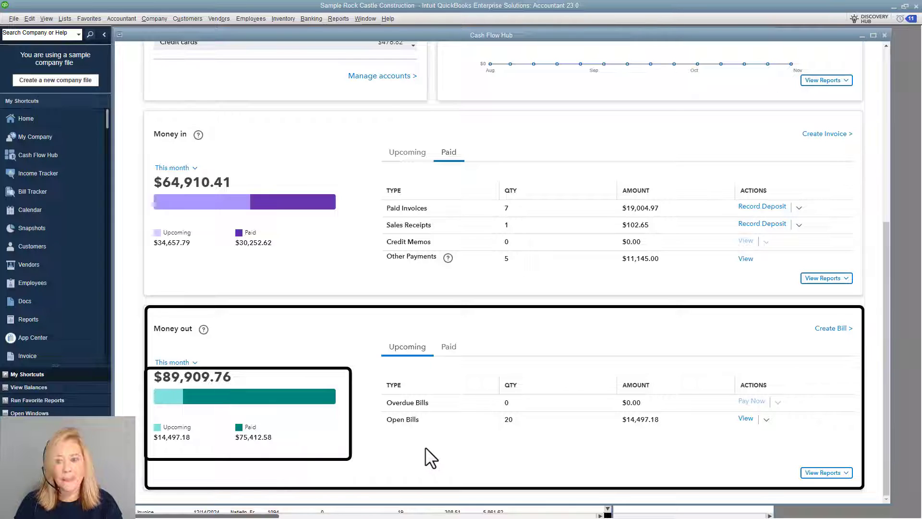
left_click(446, 351)
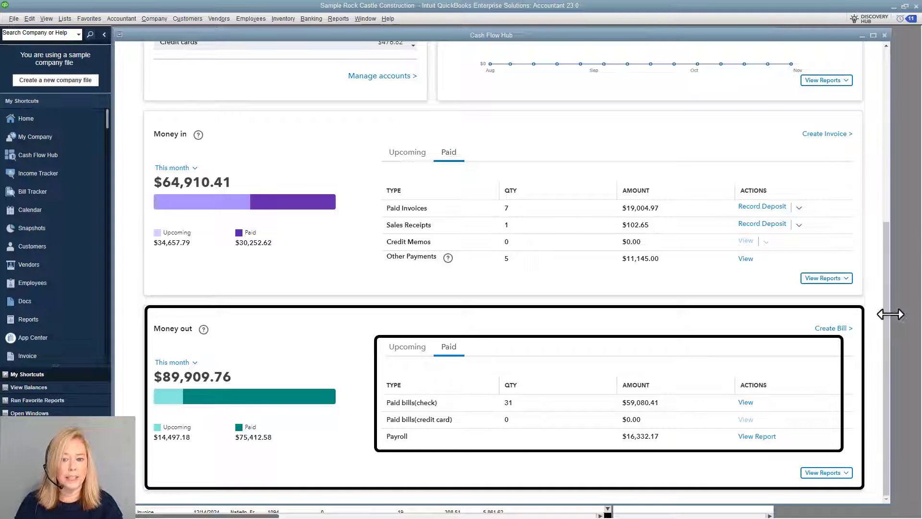
left_click(836, 328)
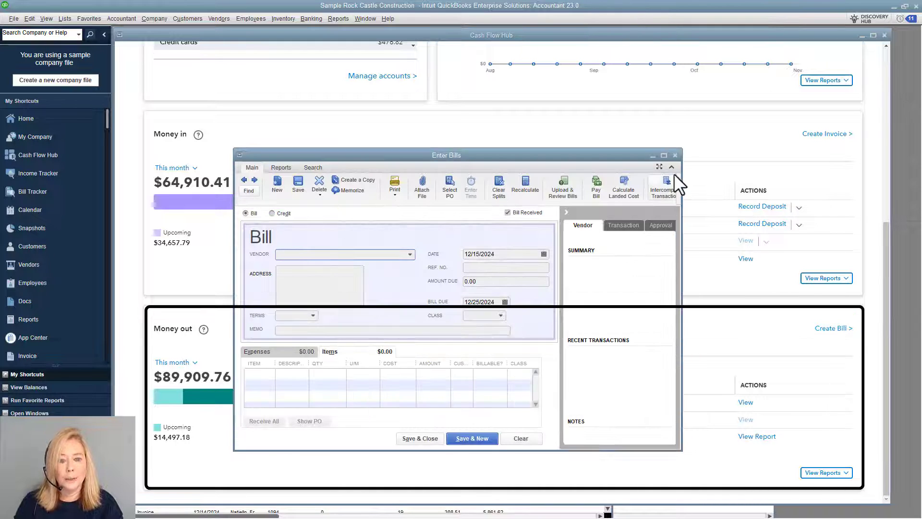
left_click(674, 156)
left_click(851, 477)
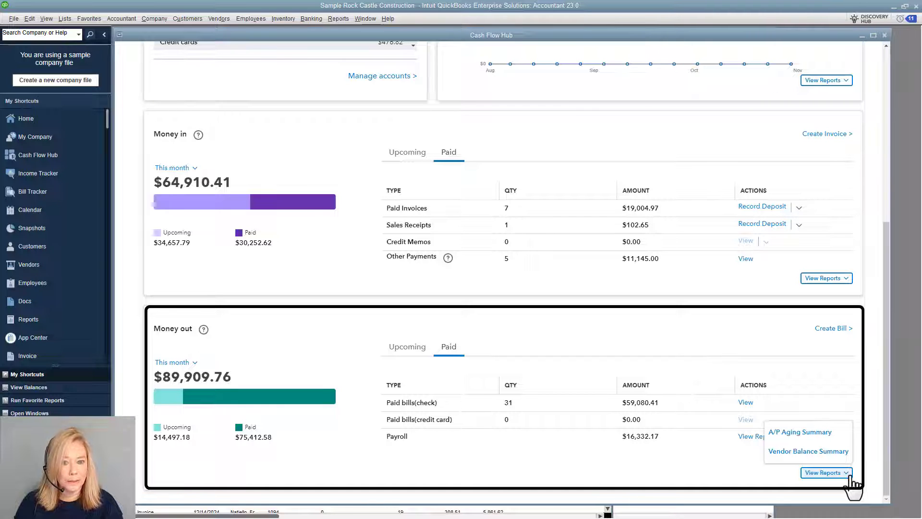
left_click(851, 477)
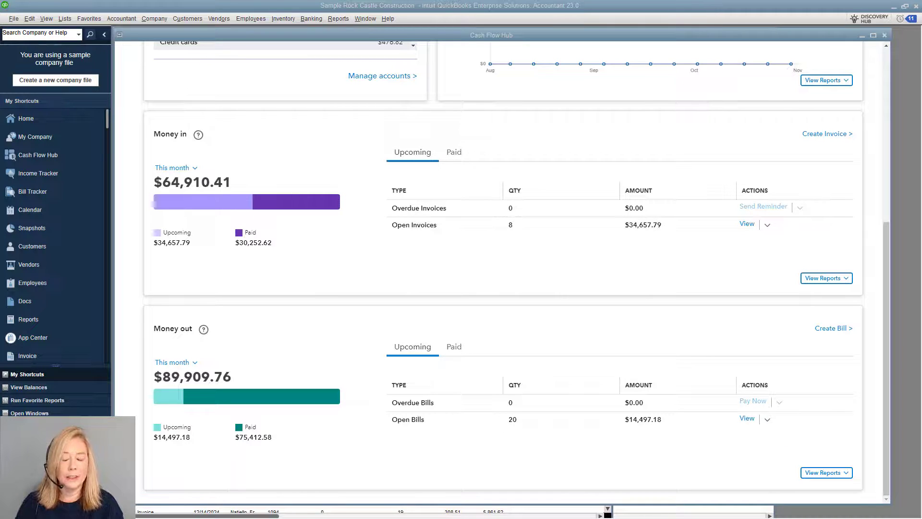
scroll(869, 434, "up", 4)
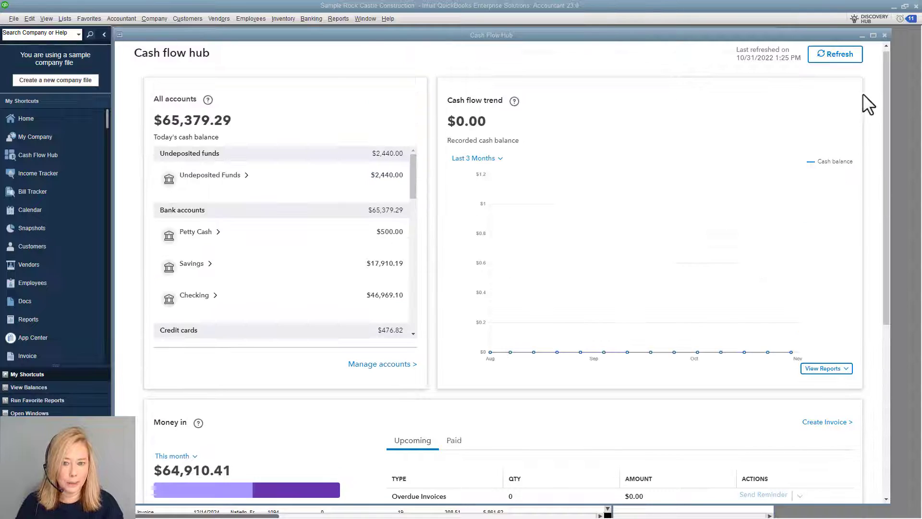
- Close the Cash Flow Hub window and maximize the Home window
left_click(884, 35)
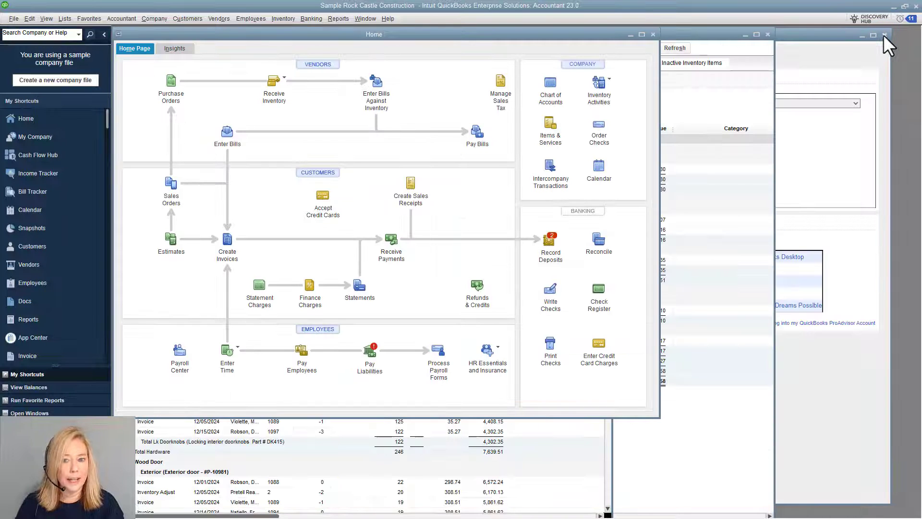
left_click(641, 35)
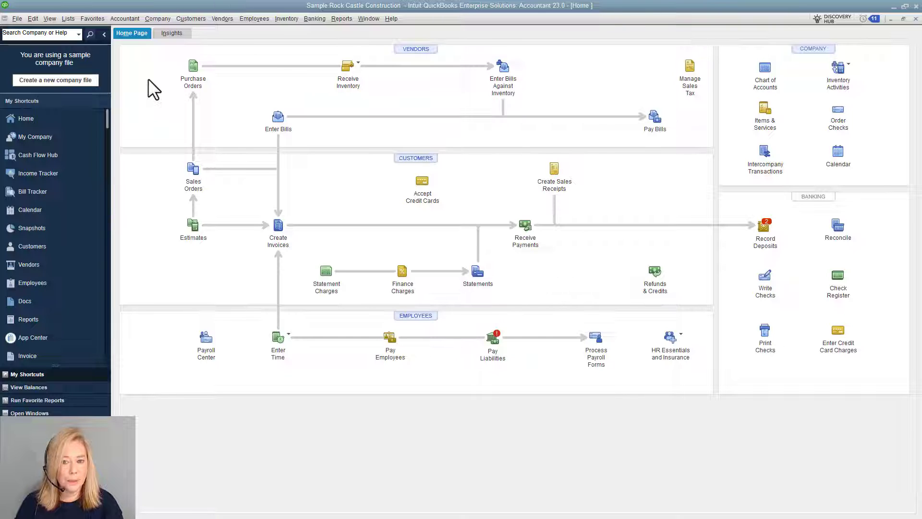
- Create an intercompany relationship under Company > Intercompany Transactions with Minding My Books as destination
left_click(163, 20)
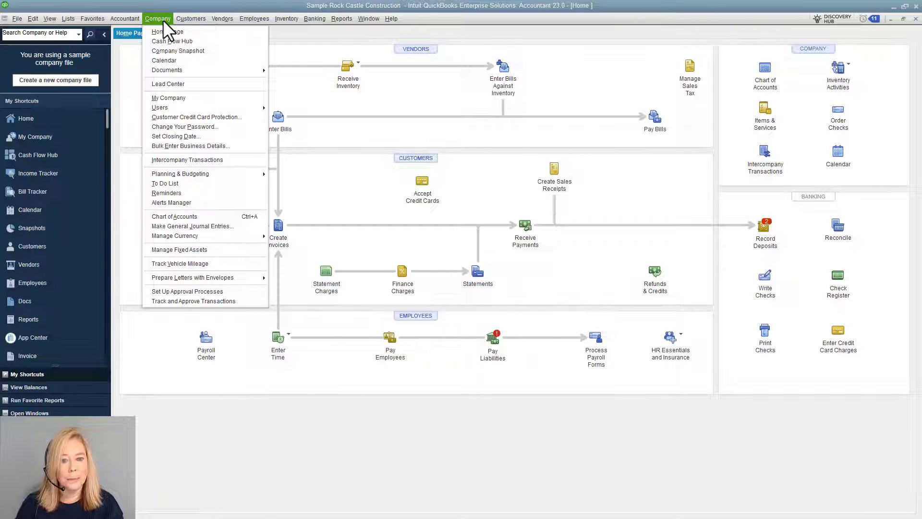
left_click(236, 159)
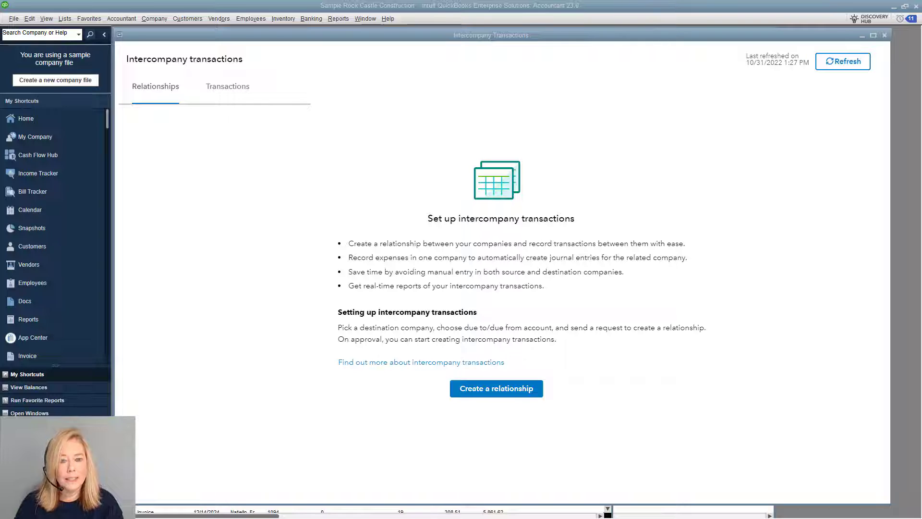
left_click(514, 393)
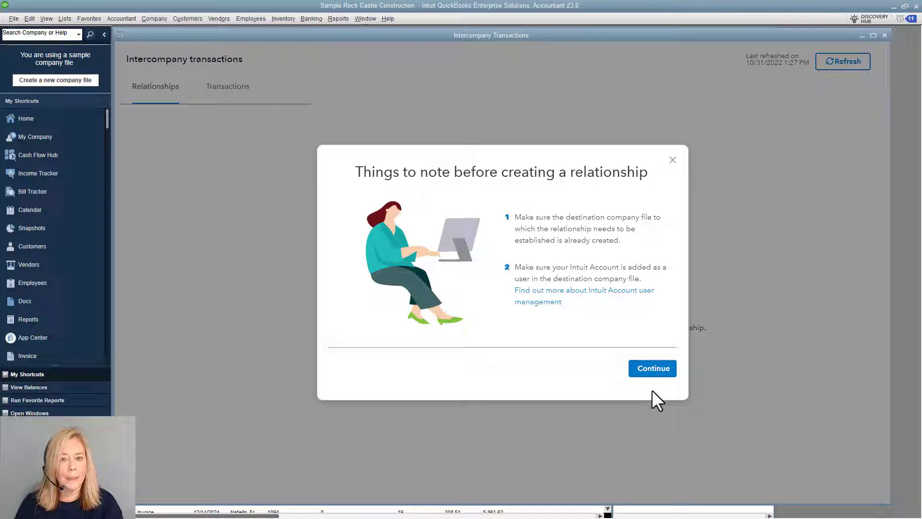
left_click(654, 370)
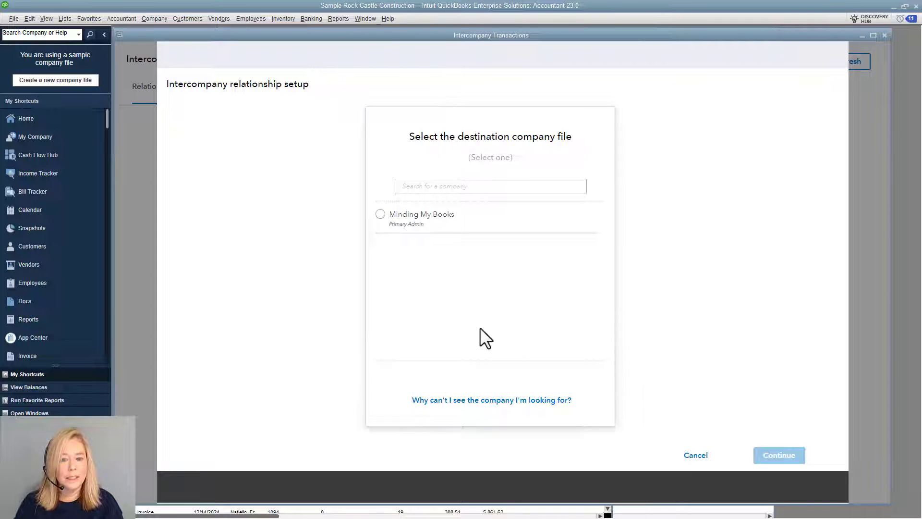
left_click(380, 216)
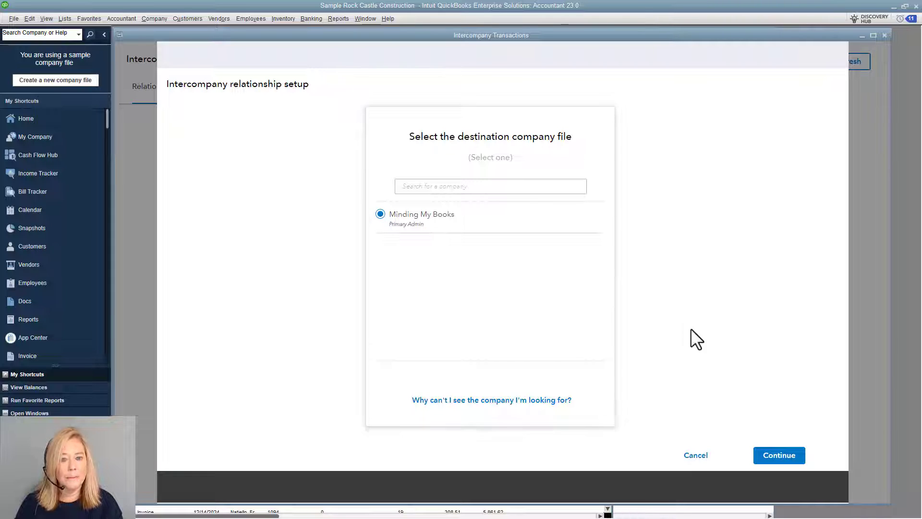
left_click(783, 457)
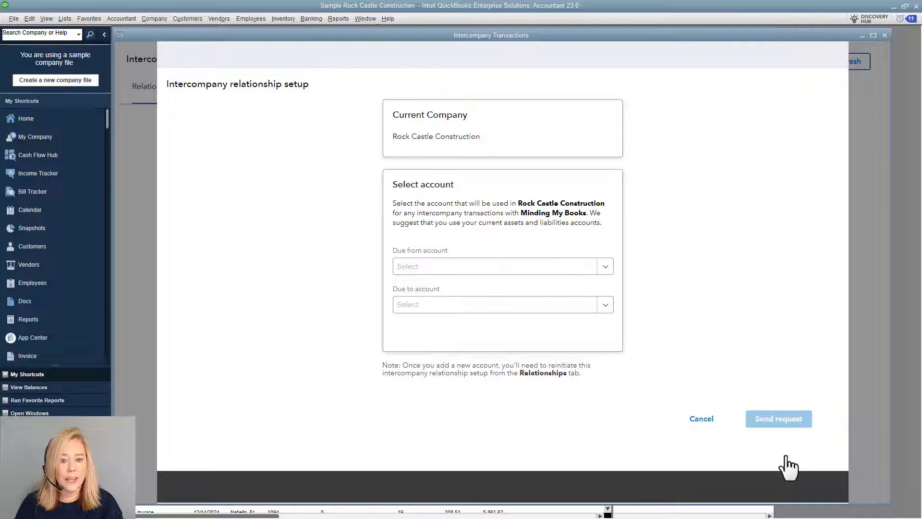
- Choose Due From and Due to Minding My Books accounts, then send the relationship request
left_click(606, 269)
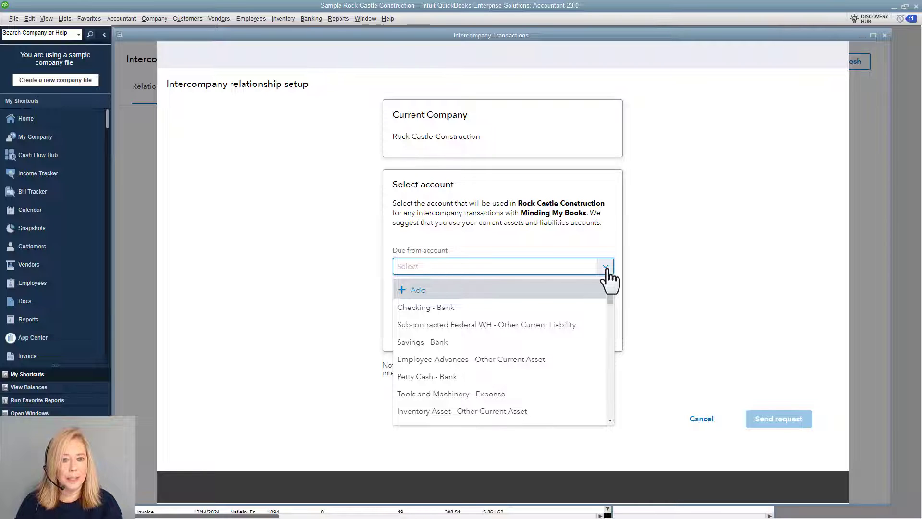
type("Due")
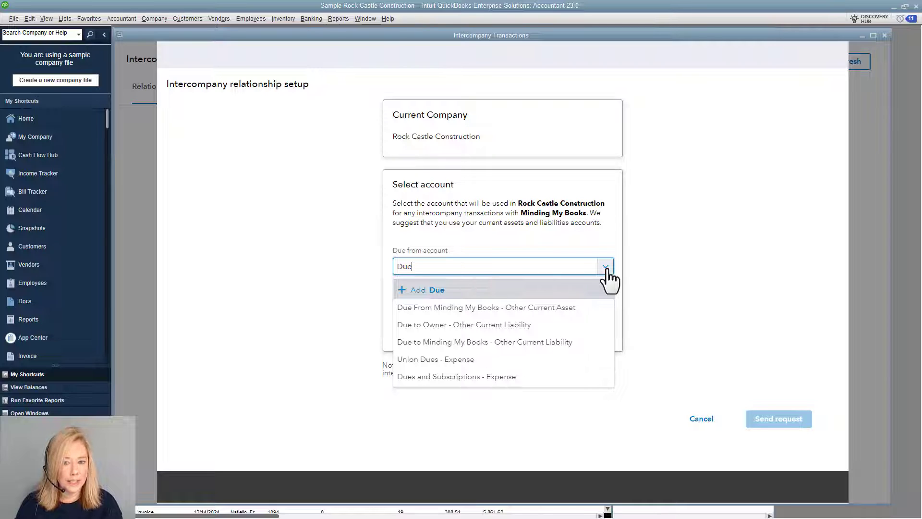
left_click(580, 309)
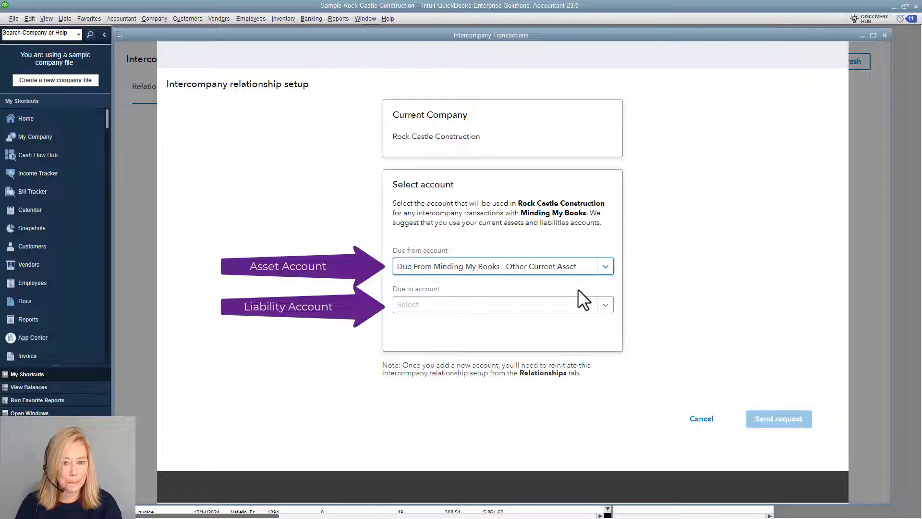
left_click(606, 305)
type("Due ")
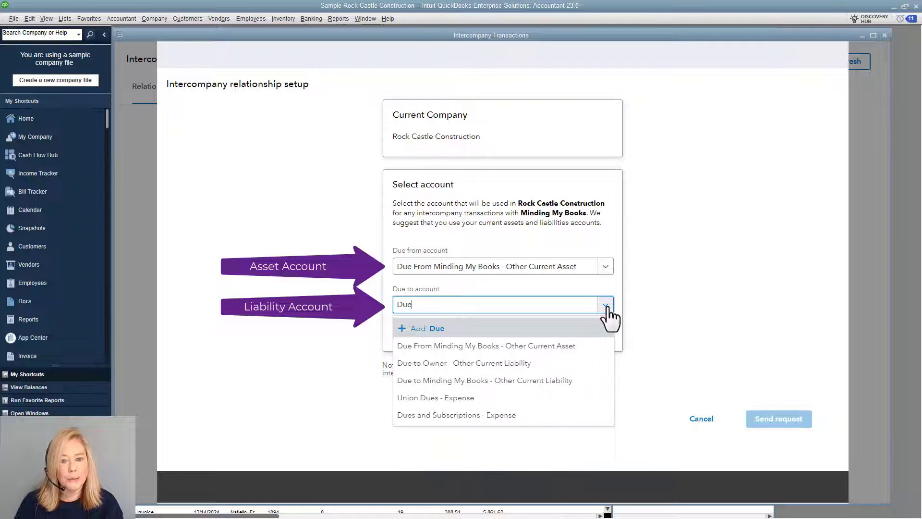
type("t")
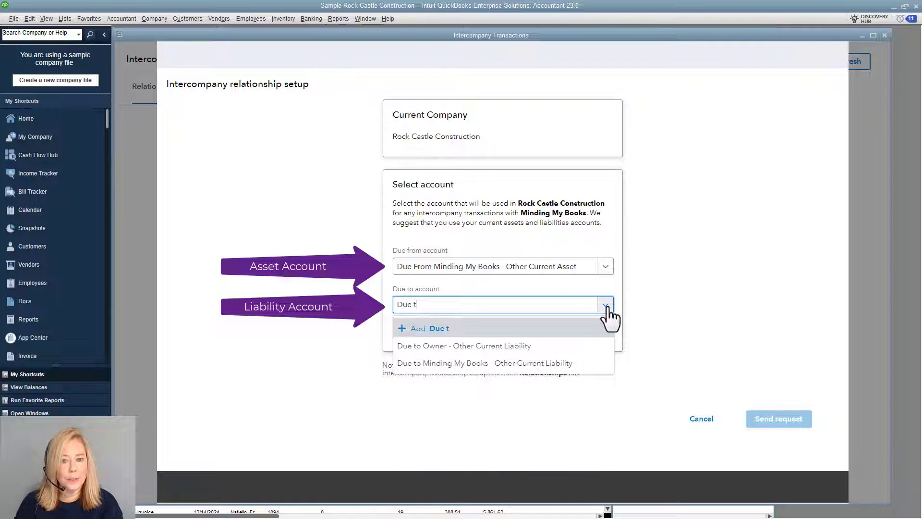
type("o")
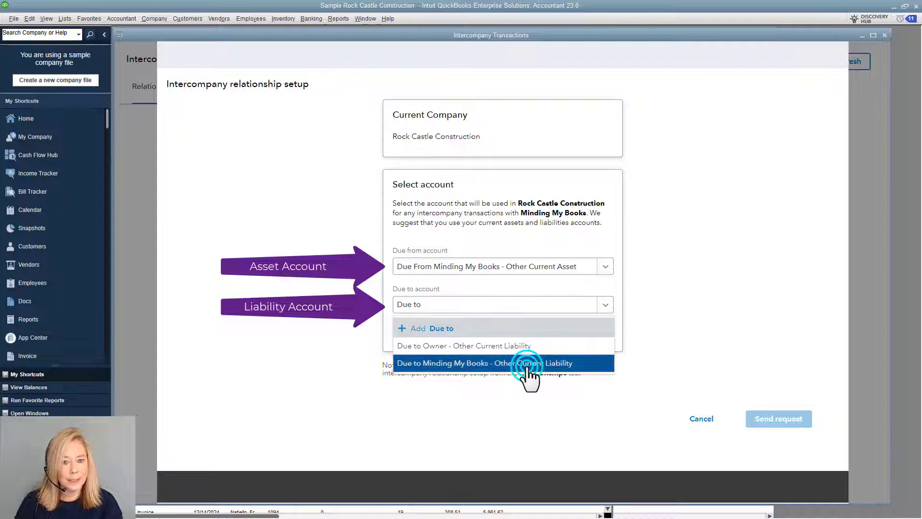
left_click(530, 368)
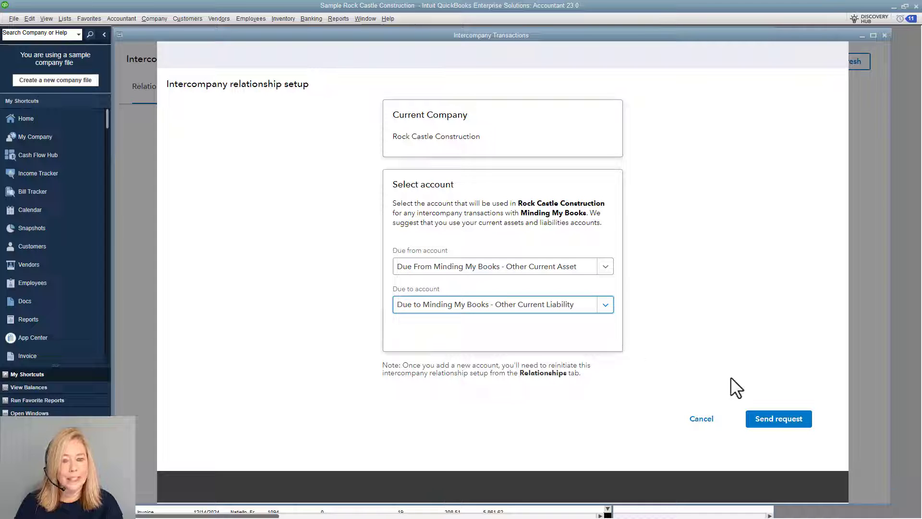
left_click(791, 421)
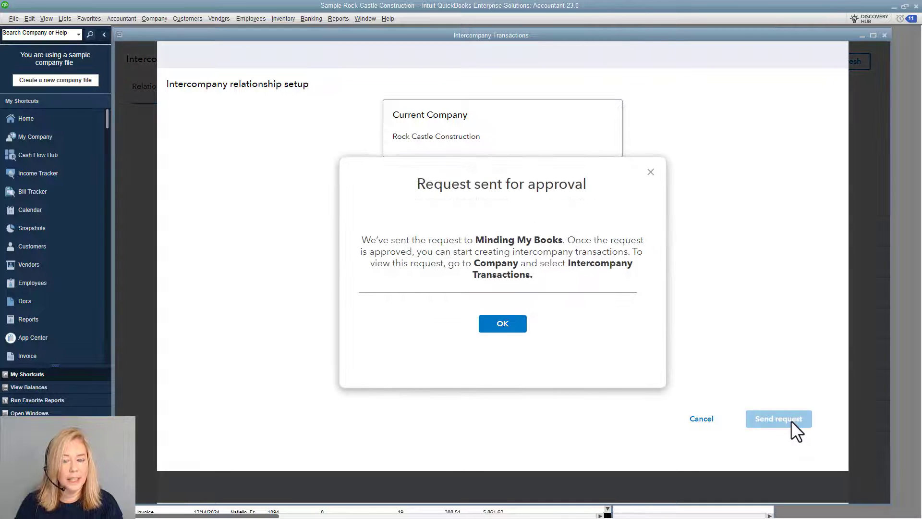
left_click(517, 326)
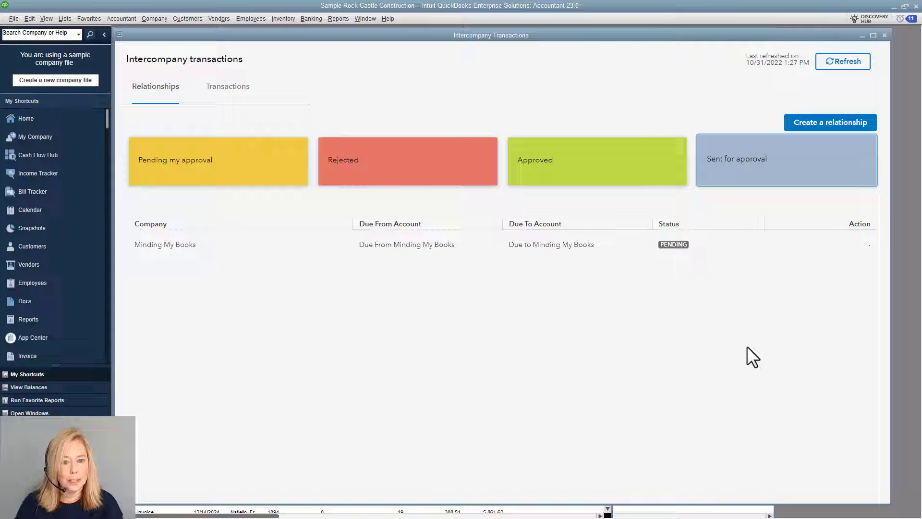
- Switch to the Minding My Books company file and open its Intercompany Transactions
left_click(15, 19)
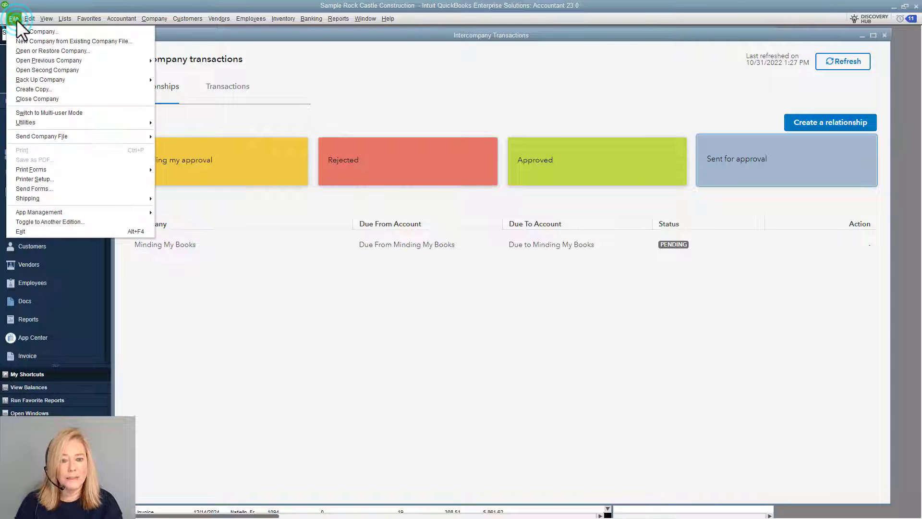
key("Escape")
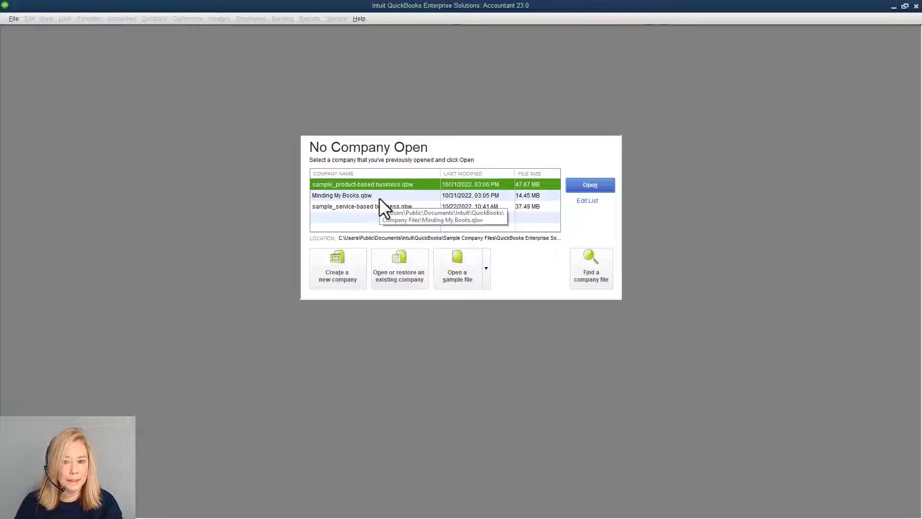
double_click(379, 198)
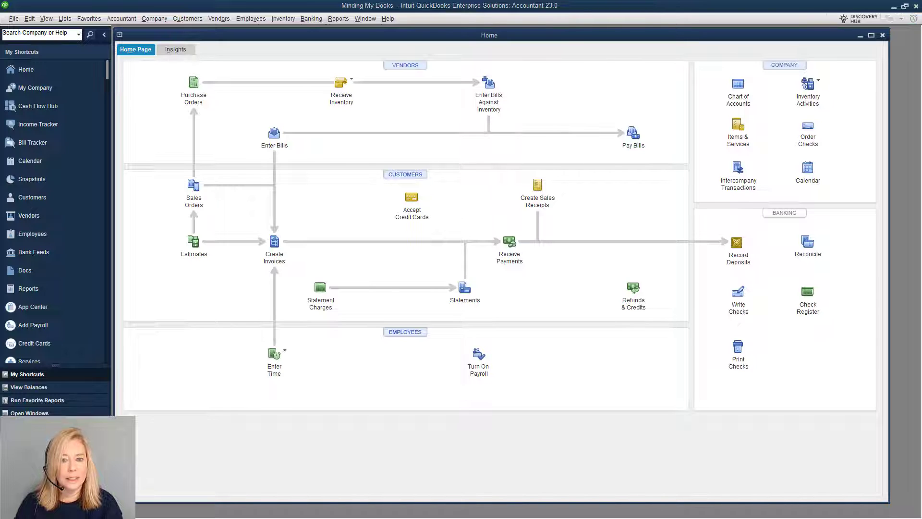
left_click(613, 238)
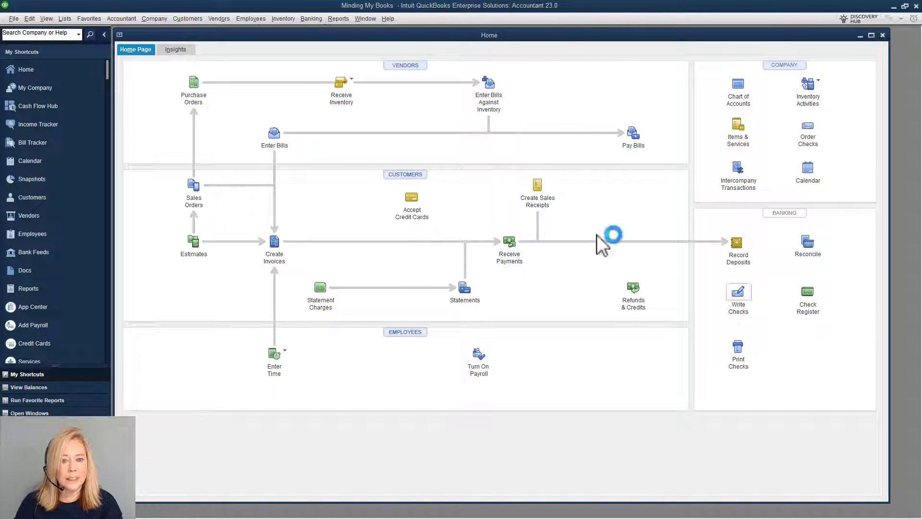
left_click(147, 18)
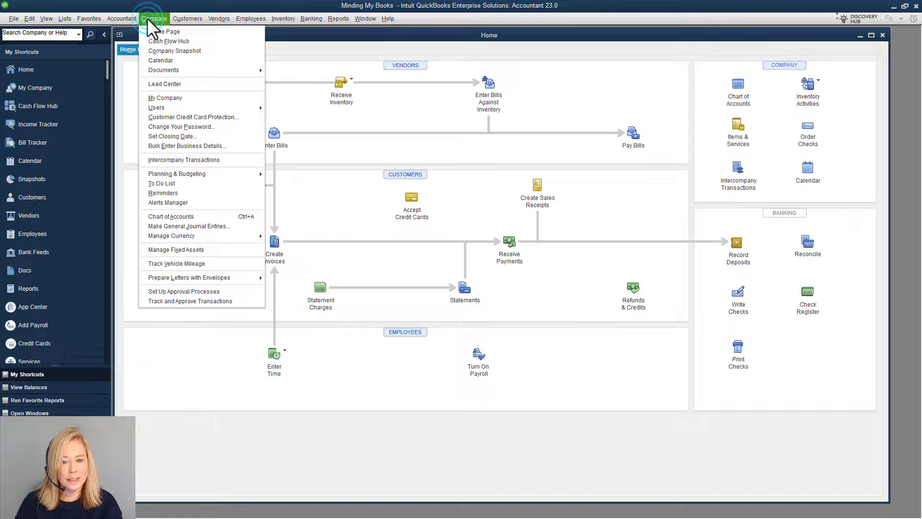
left_click(239, 160)
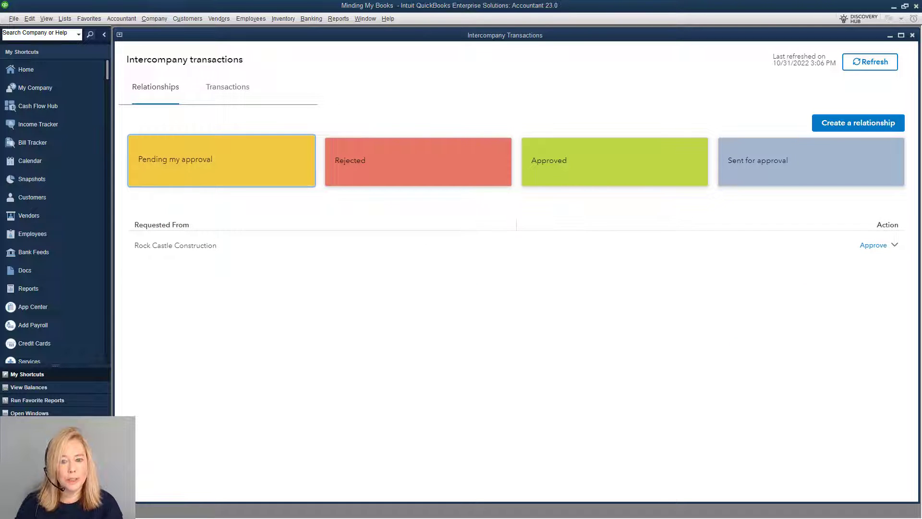
- Approve Rock Castle Construction's request, using Due from and Due to Sample Product Company accounts
left_click(893, 249)
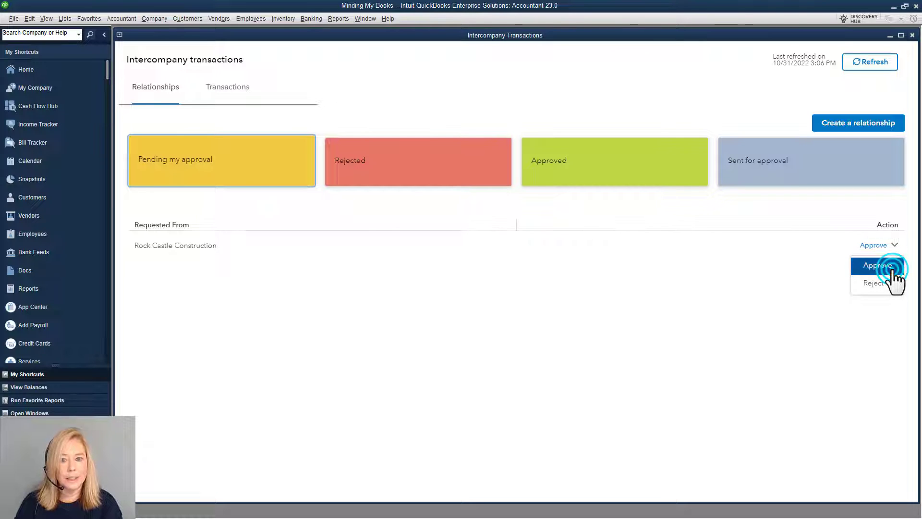
left_click(895, 274)
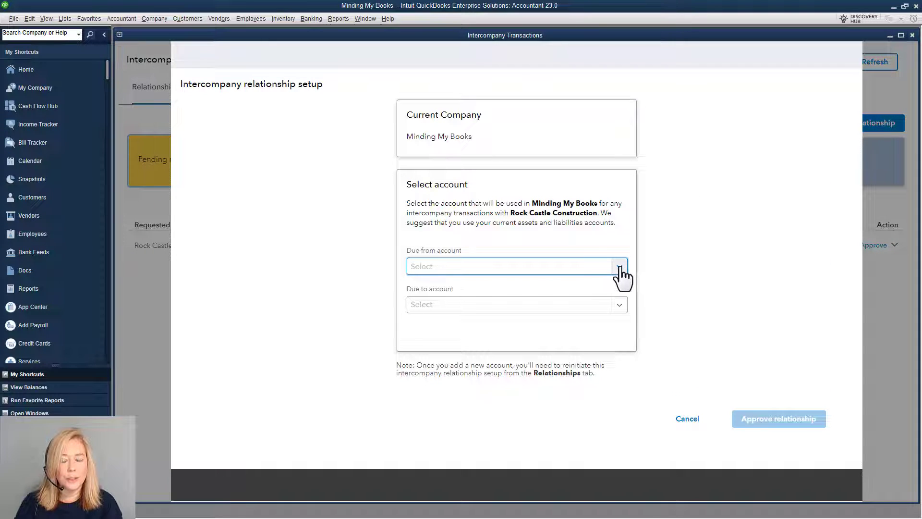
left_click(619, 267)
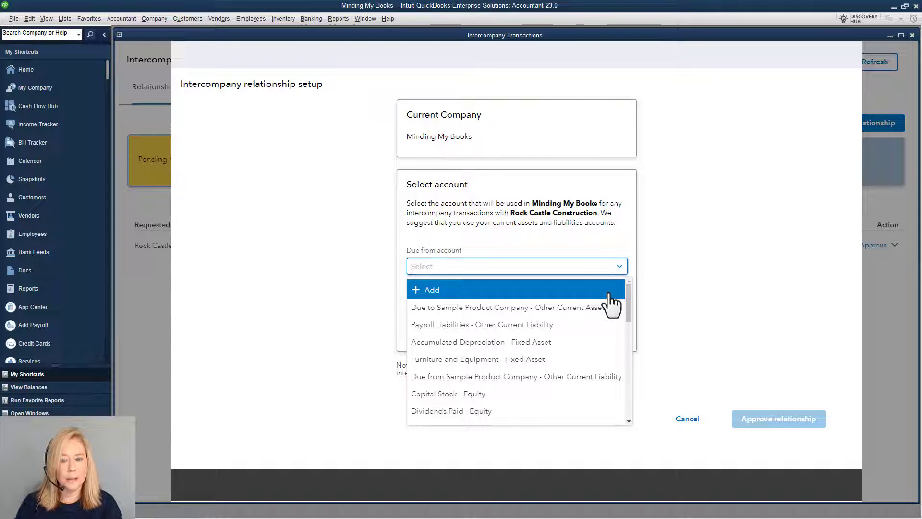
type("due")
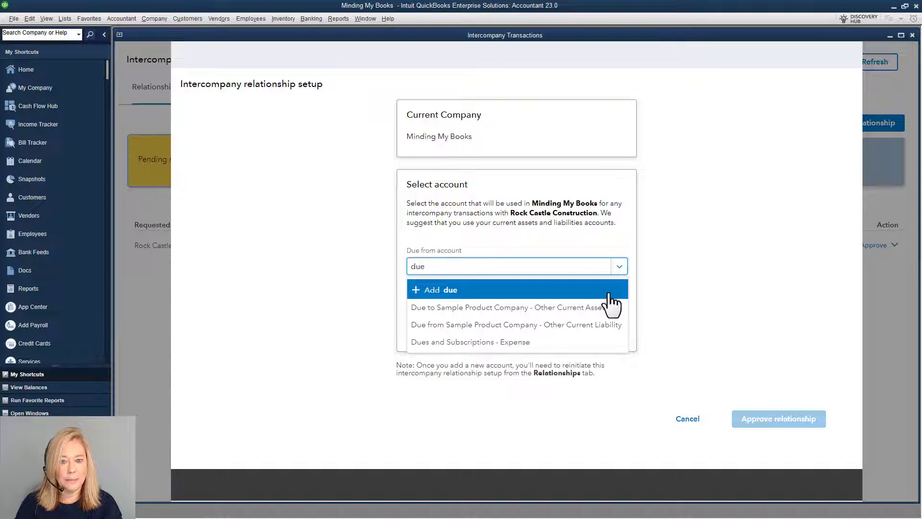
type(" from")
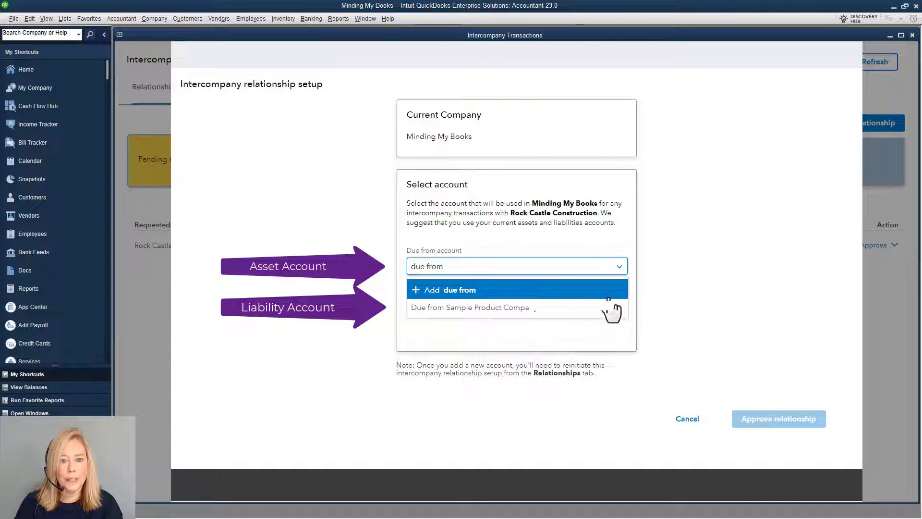
left_click(610, 308)
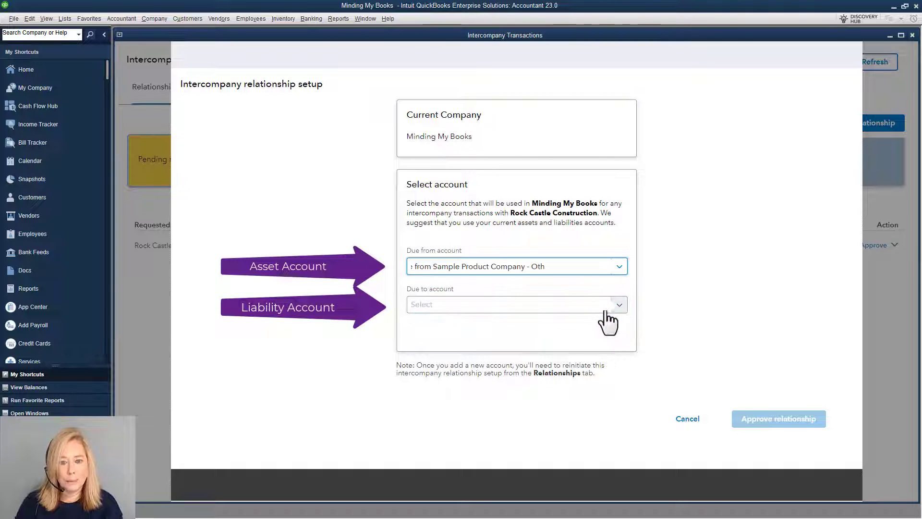
left_click(483, 308)
type("due")
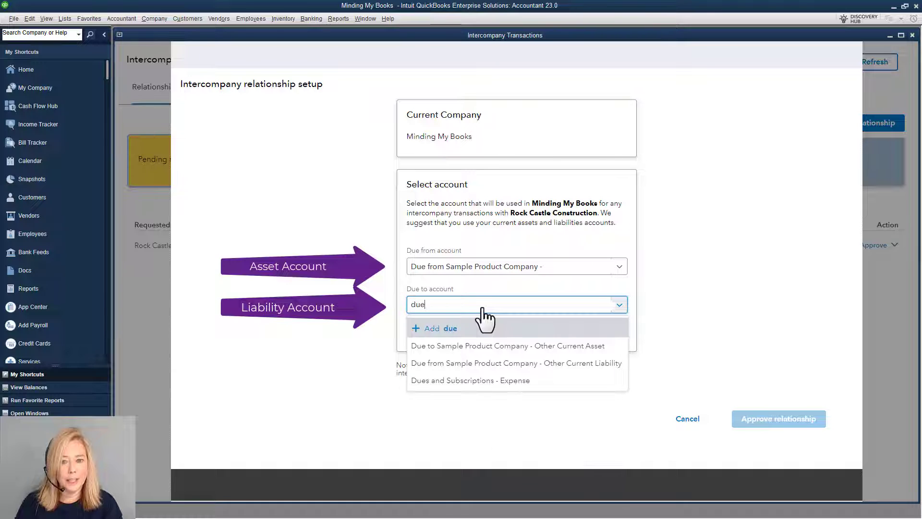
left_click(569, 352)
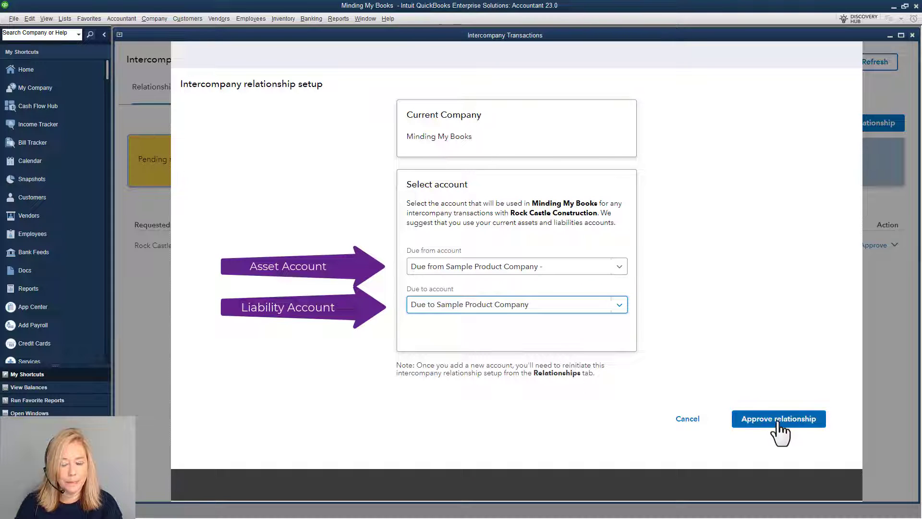
left_click(781, 425)
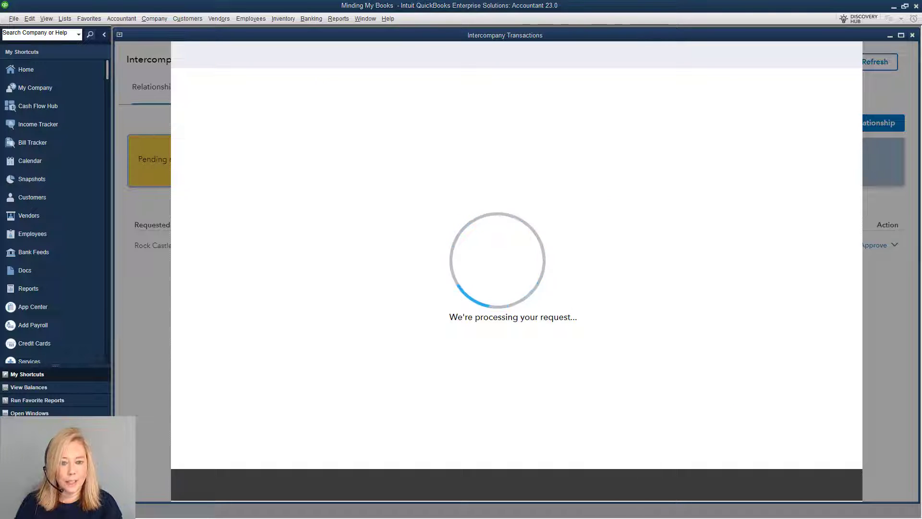
left_click(504, 346)
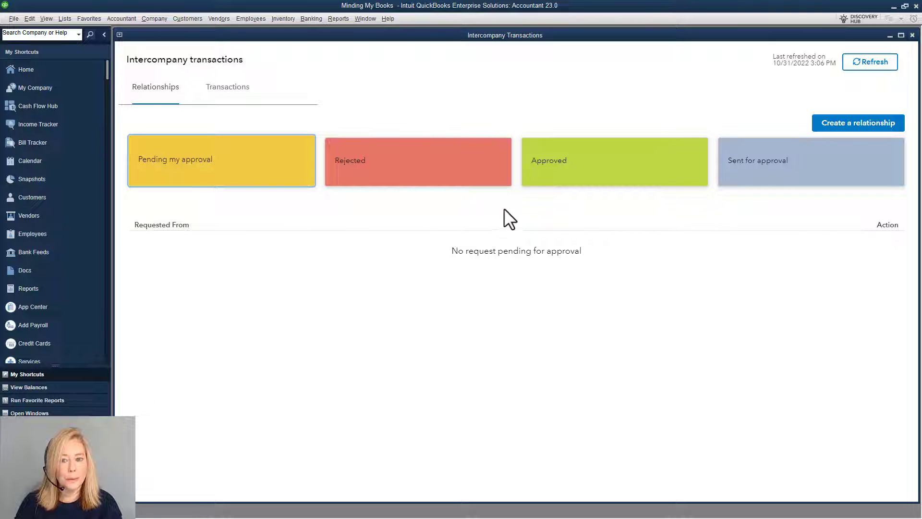
- View the Approved relationships, dismiss the relationship notes, and close Intercompany Transactions
left_click(566, 174)
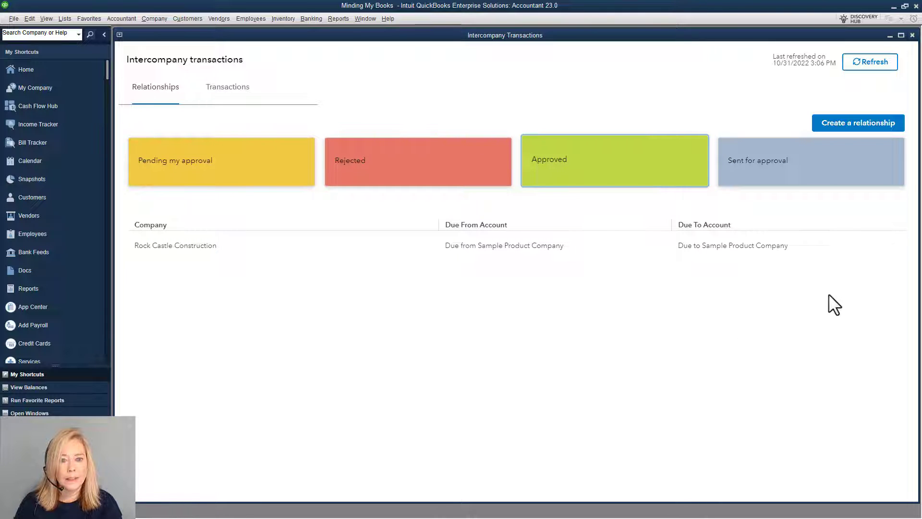
left_click(887, 128)
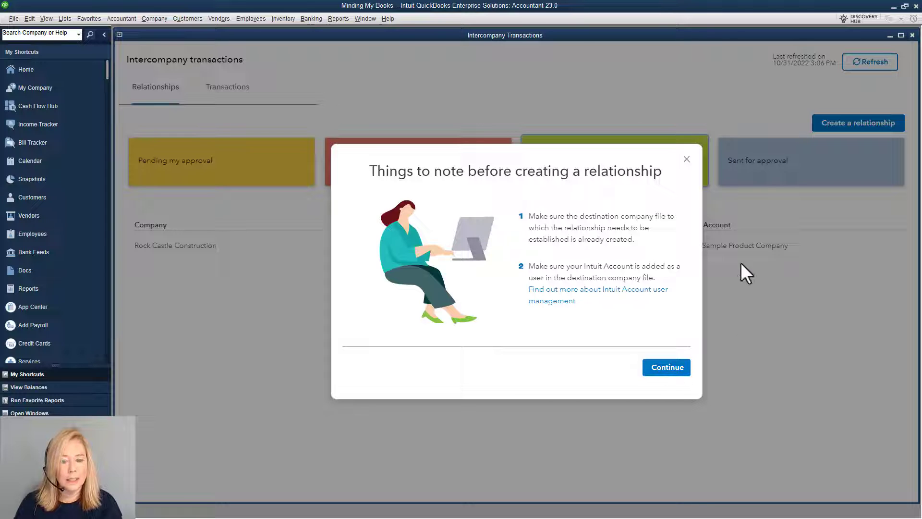
left_click(687, 159)
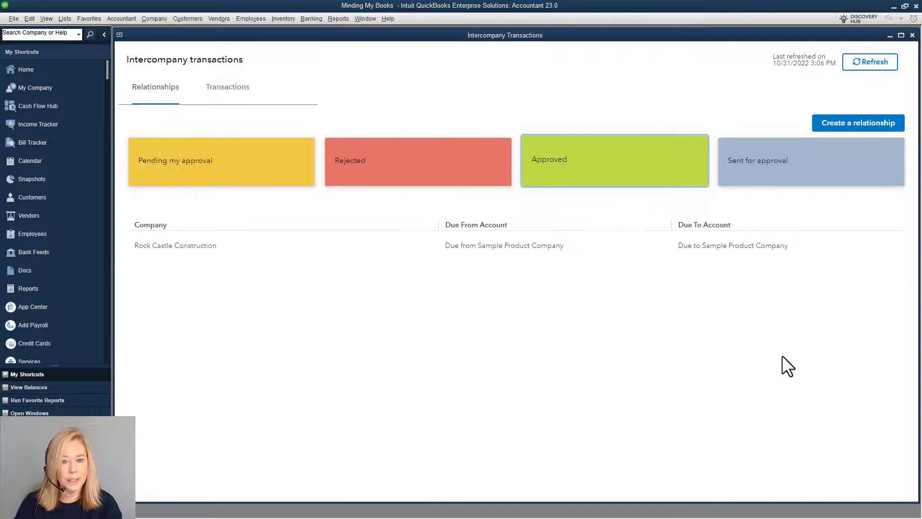
left_click(913, 35)
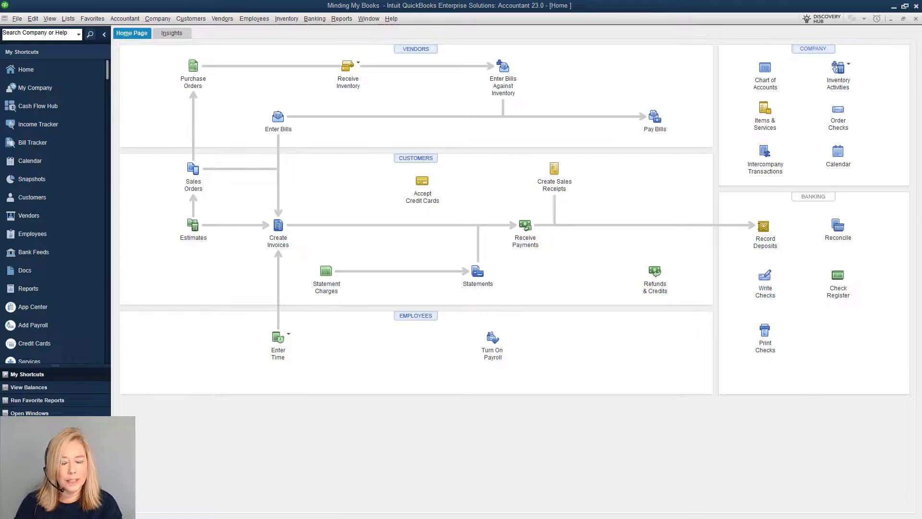
- Start an intercompany check to payee Test for 50.00
left_click(764, 289)
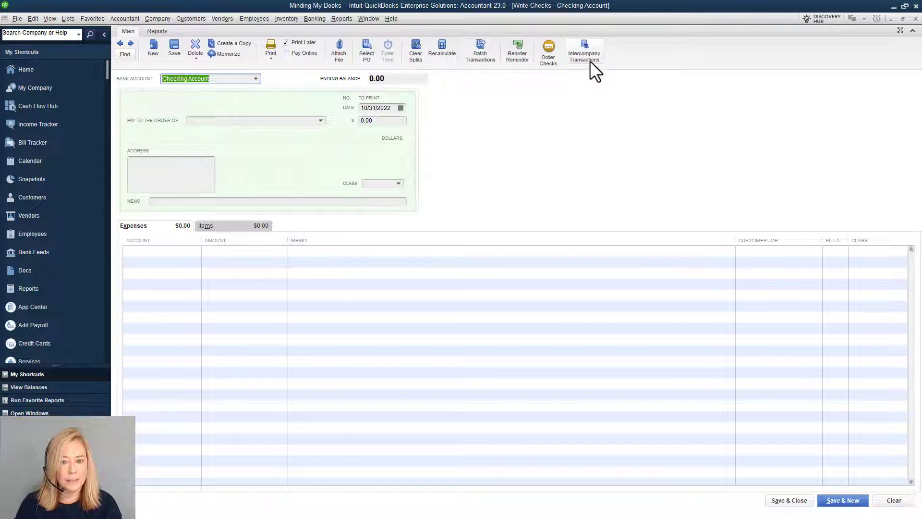
left_click(590, 61)
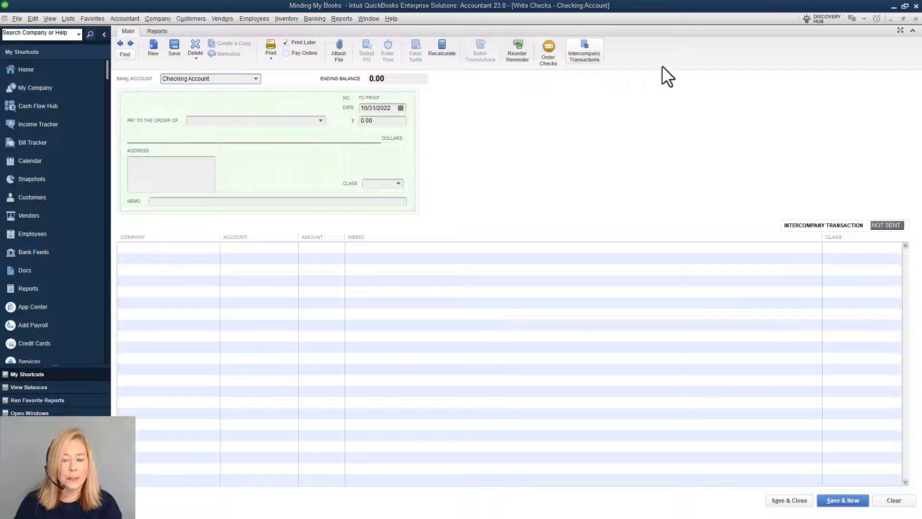
left_click_drag(769, 96, 609, 91)
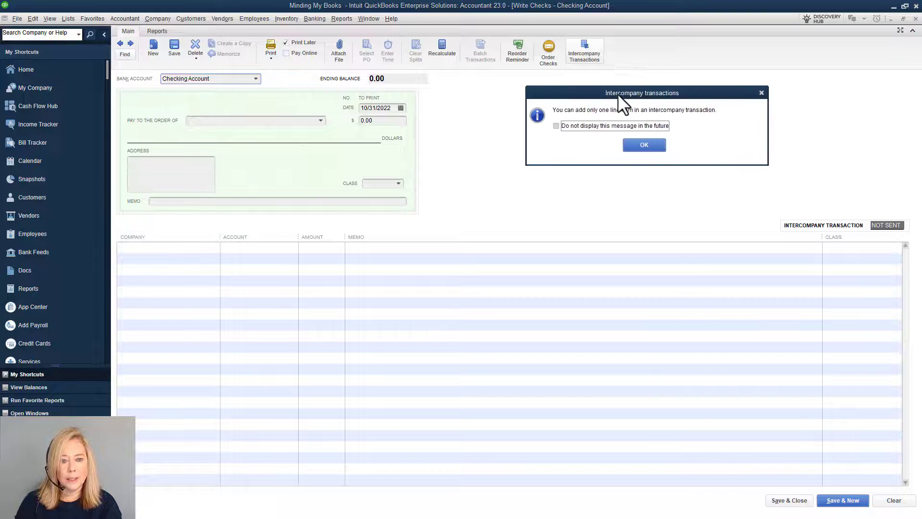
left_click(632, 141)
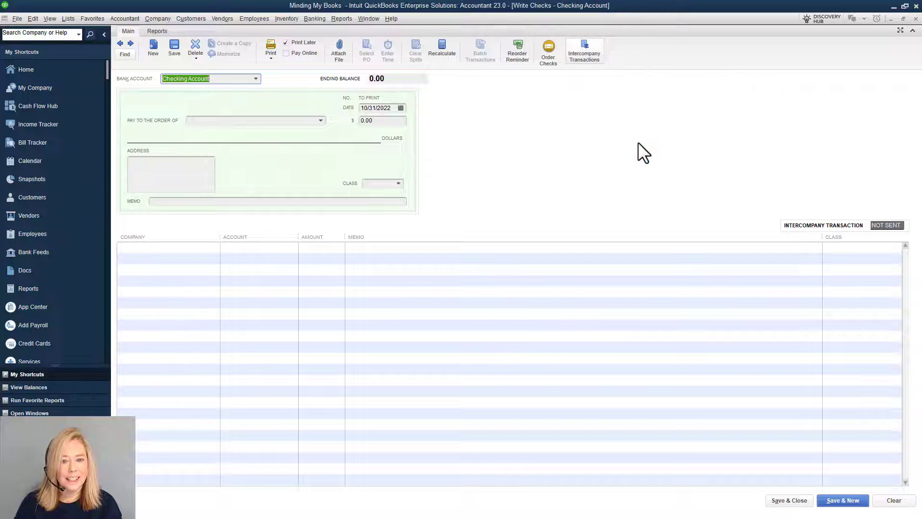
left_click(319, 121)
left_click(317, 155)
left_click(387, 121)
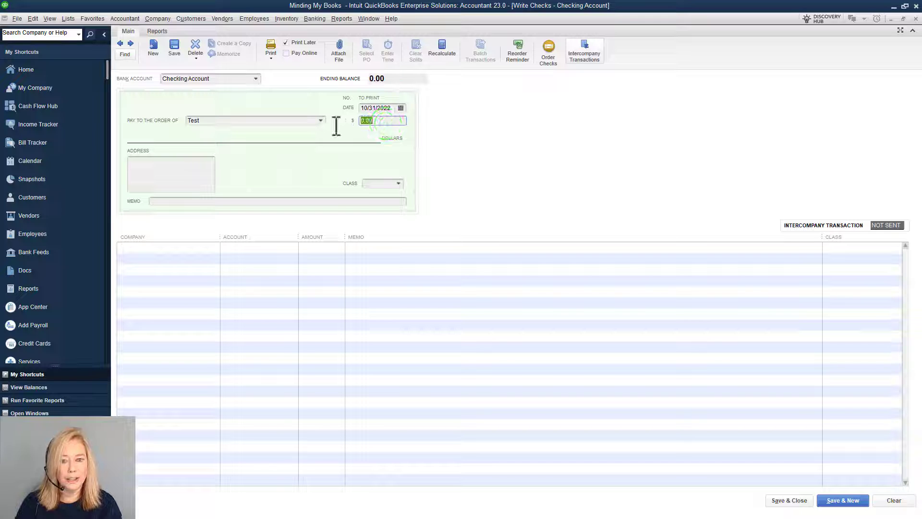
type("50")
key("Tab")
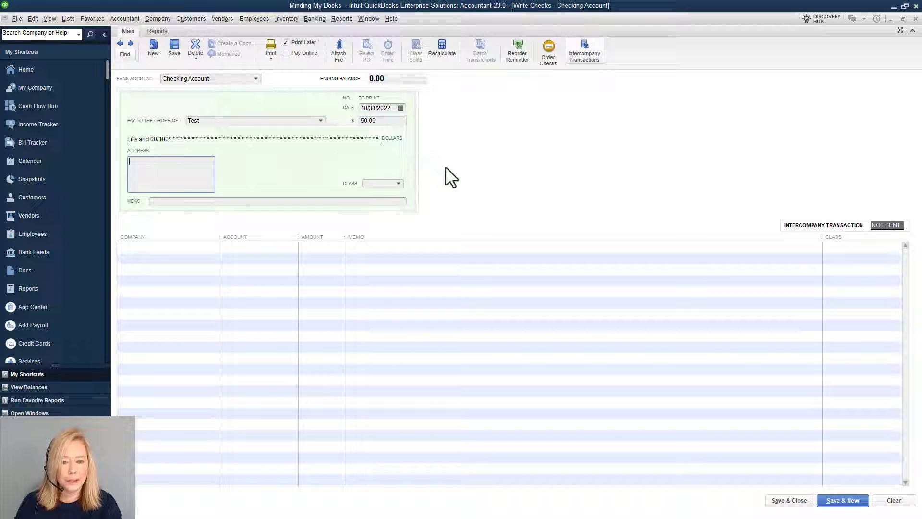
- Add a Rock Castle Construction split line to Due from Sample Product Company with its amount
left_click(211, 247)
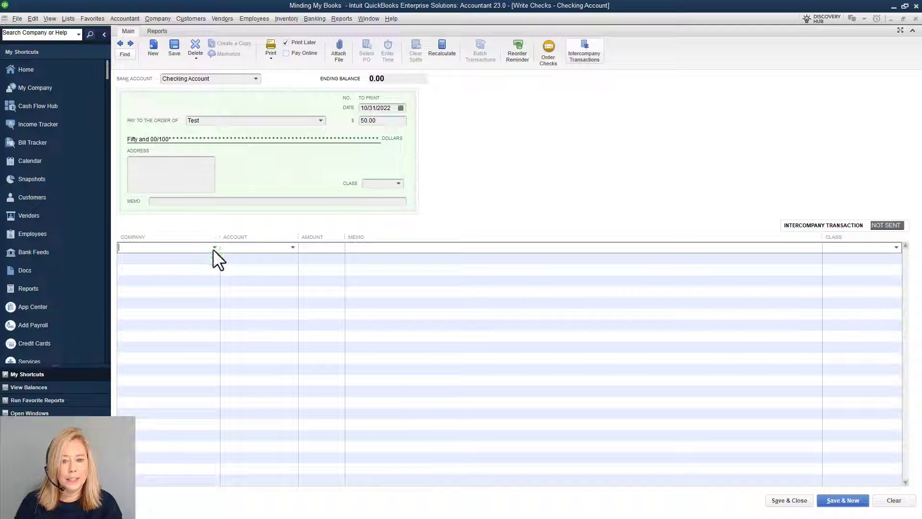
left_click(213, 249)
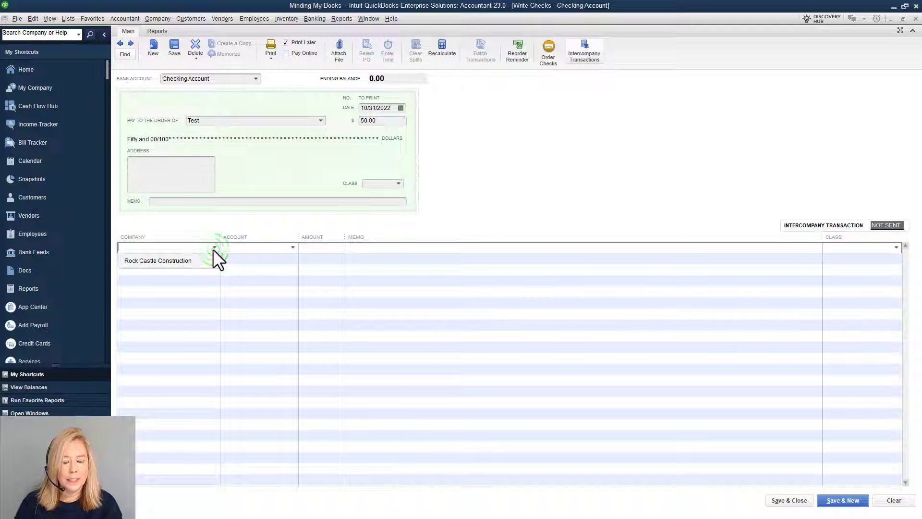
left_click(177, 263)
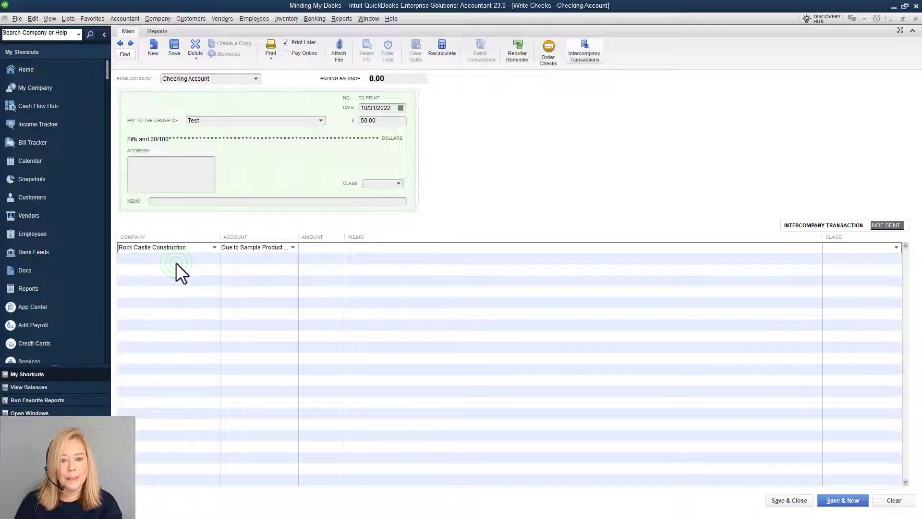
left_click(292, 246)
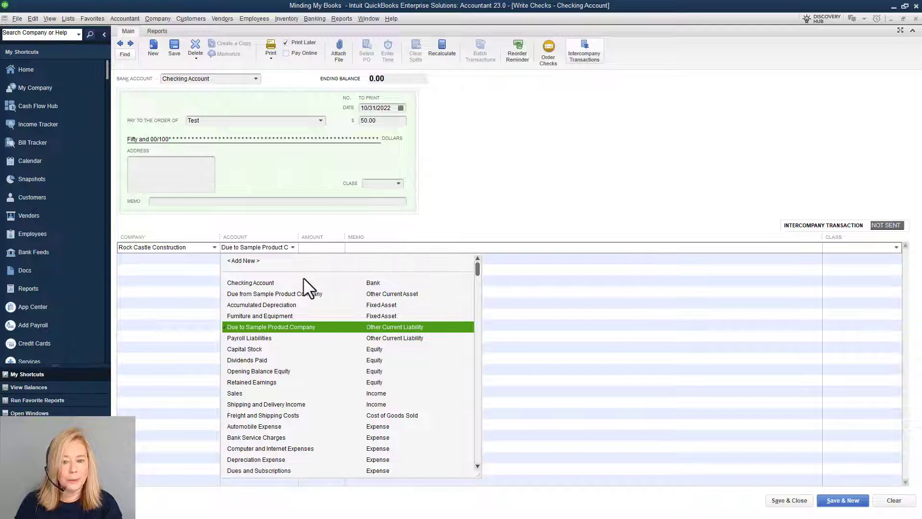
left_click(312, 294)
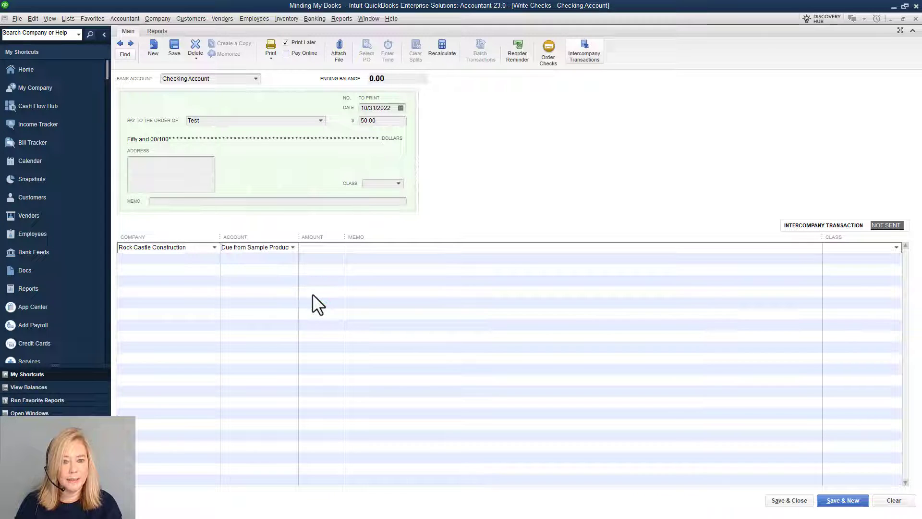
left_click_drag(298, 237, 344, 238)
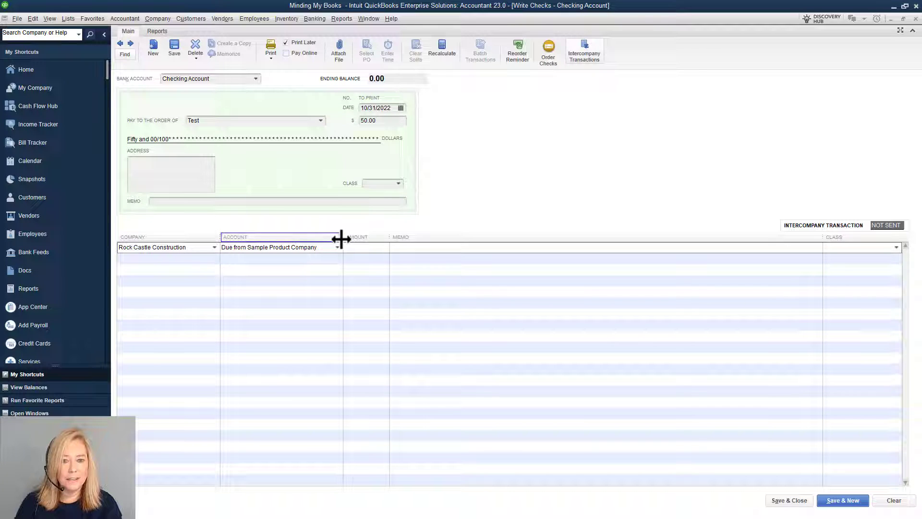
left_click(379, 247)
type("5")
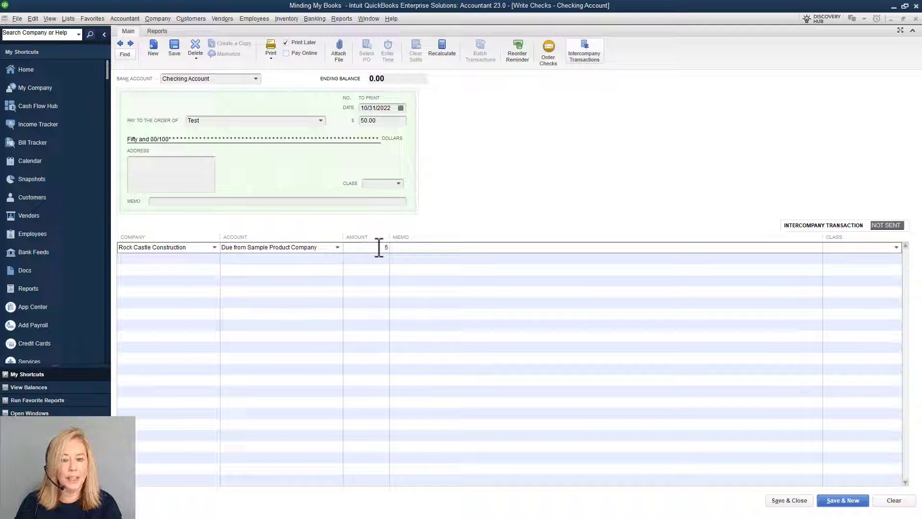
type("0.0")
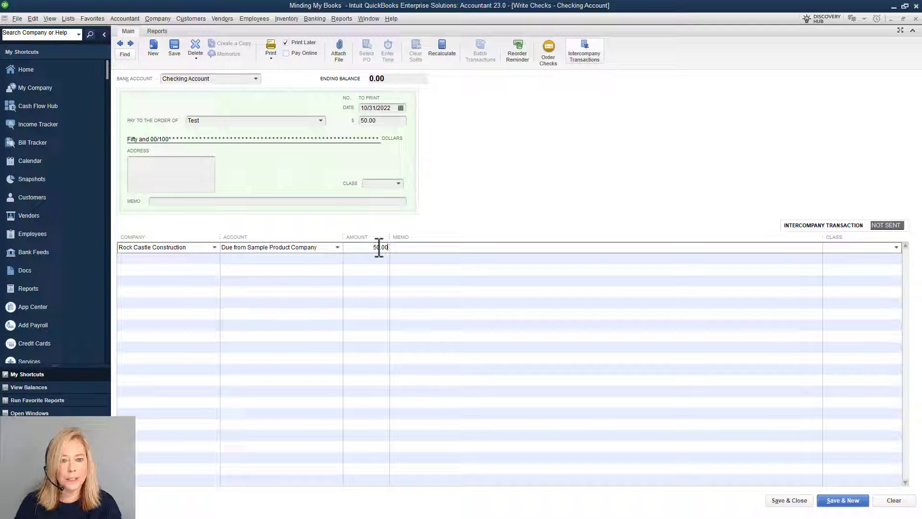
key("Tab")
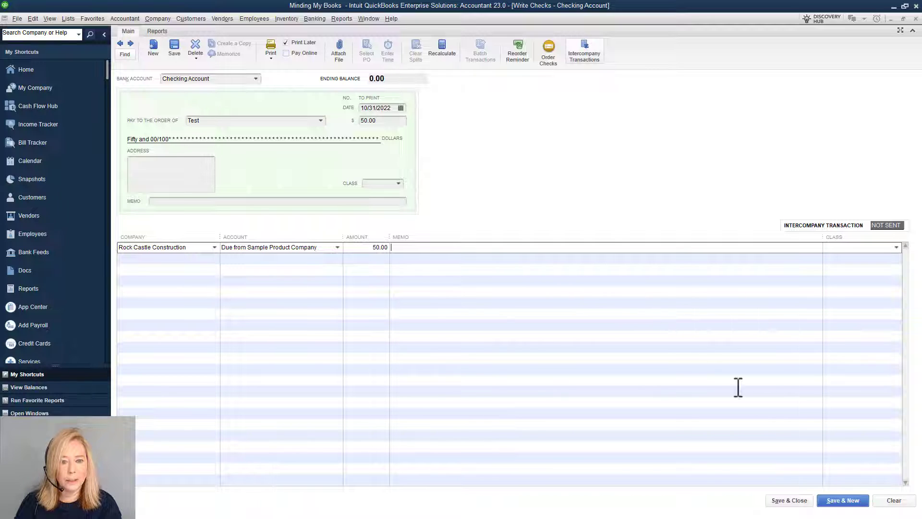
- Save the $50 intercompany check and find it pending under Sent for approval
left_click(795, 504)
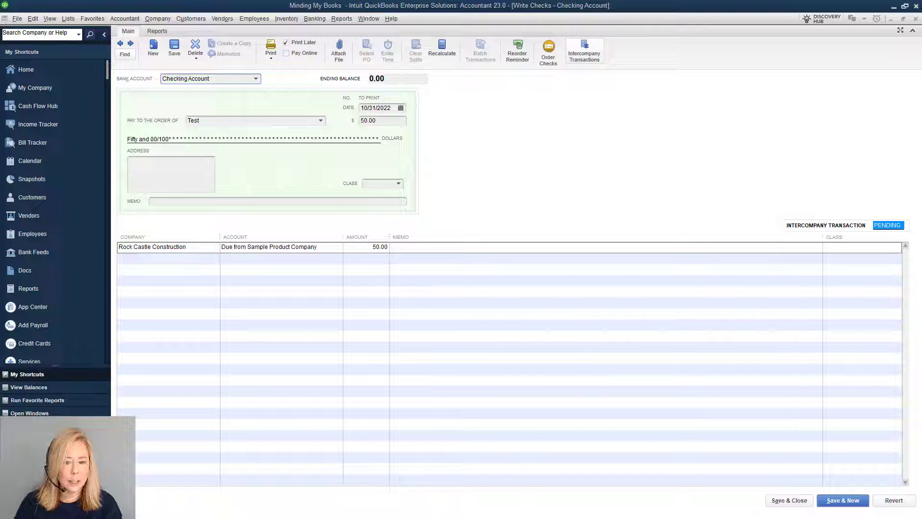
left_click(162, 19)
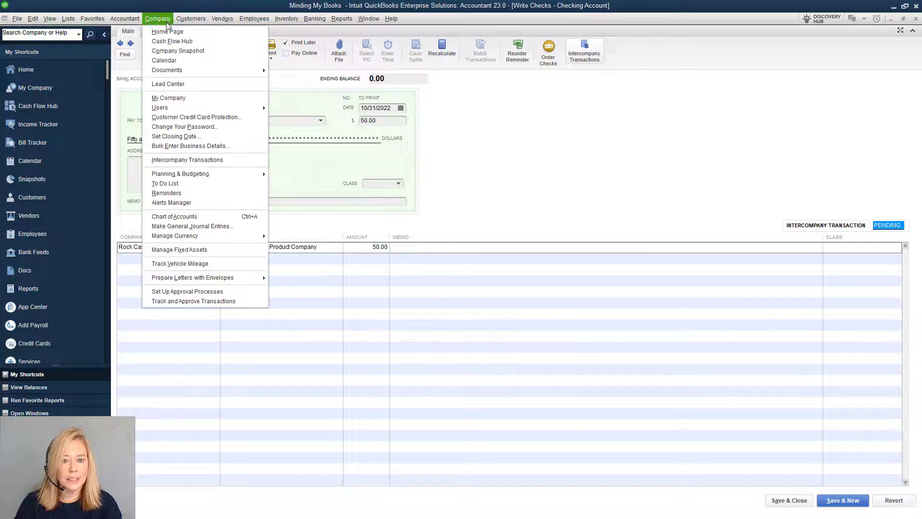
left_click(243, 159)
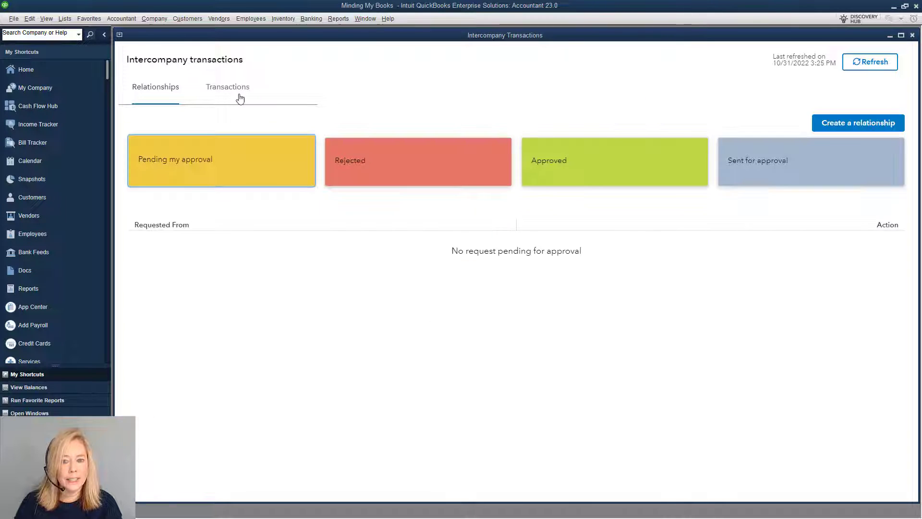
left_click(240, 98)
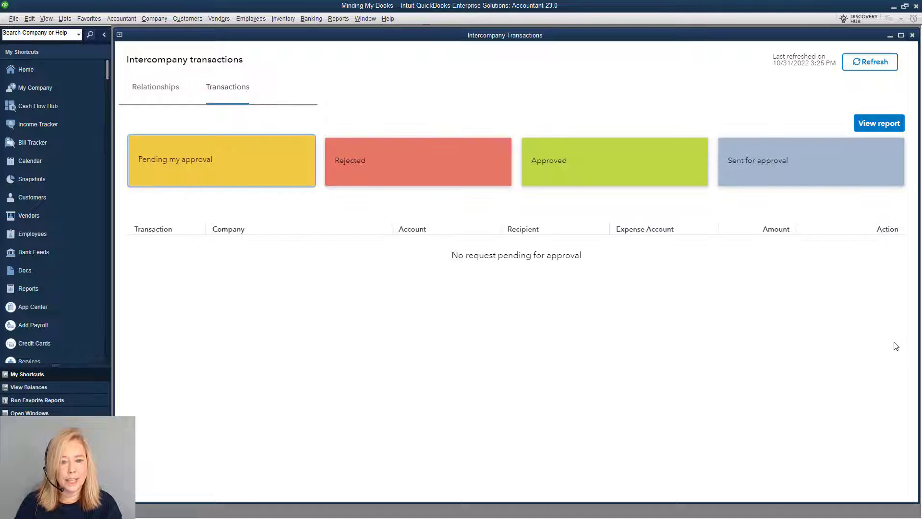
left_click(791, 159)
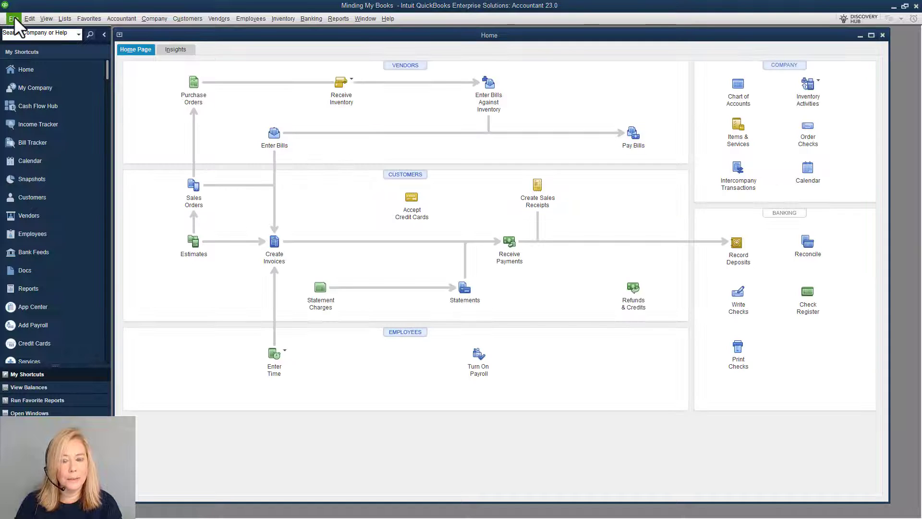
left_click(14, 18)
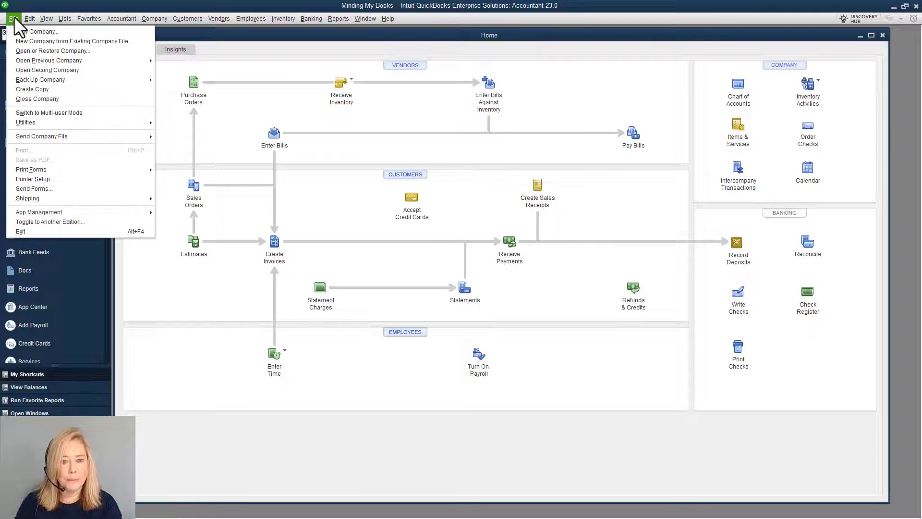
- Close Minding My Books and open Rock Castle Construction's incoming intercompany transactions
left_click(70, 98)
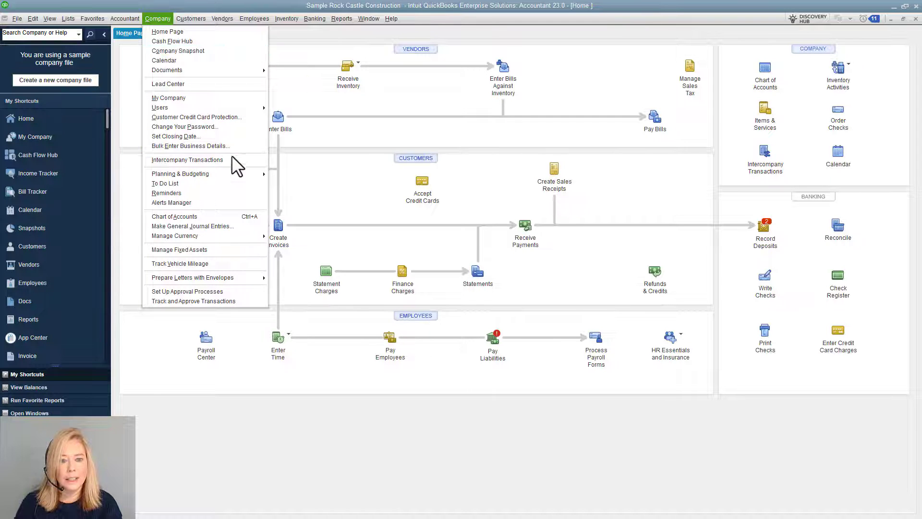
left_click(232, 160)
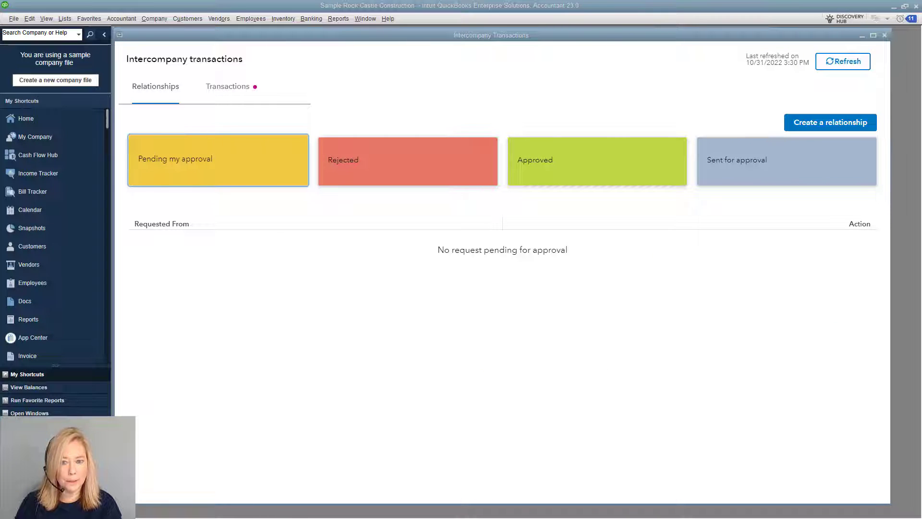
left_click(231, 92)
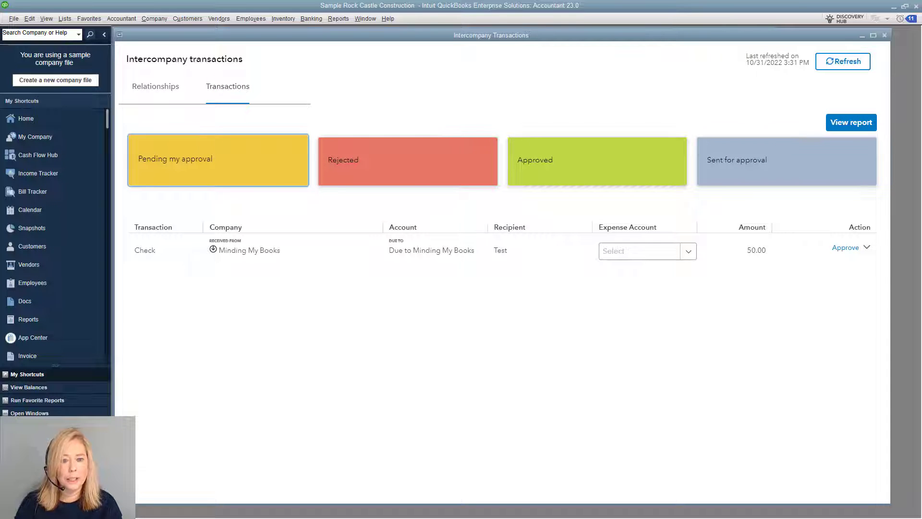
- Expense the incoming $50 check to Materials and approve it
left_click(689, 254)
type("Materials")
key("Return")
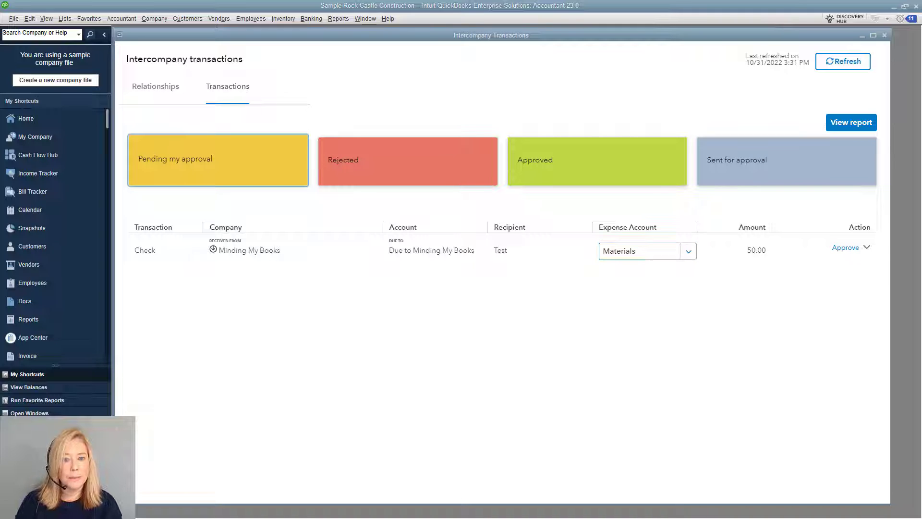
left_click(869, 248)
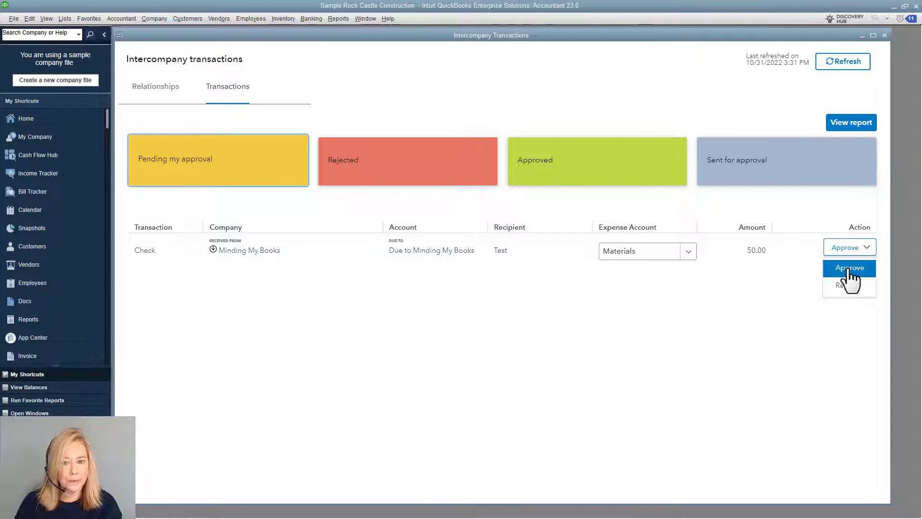
left_click(850, 268)
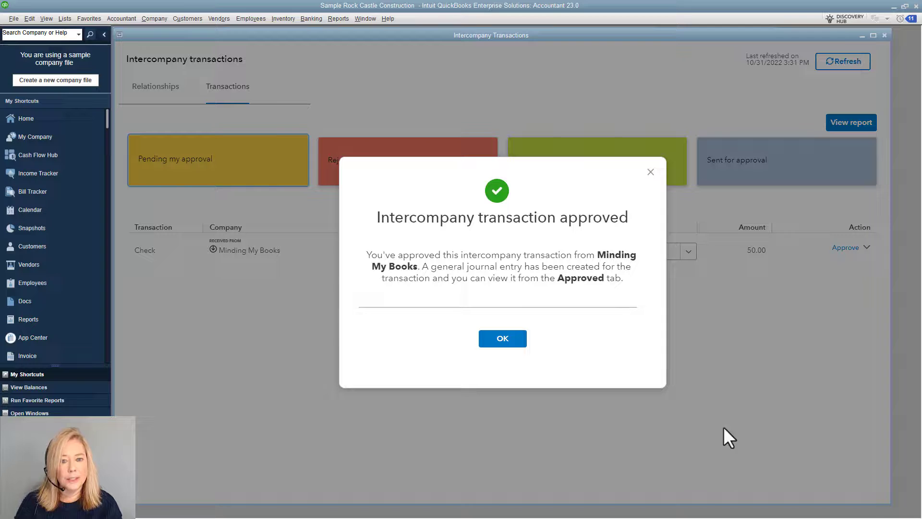
left_click(493, 338)
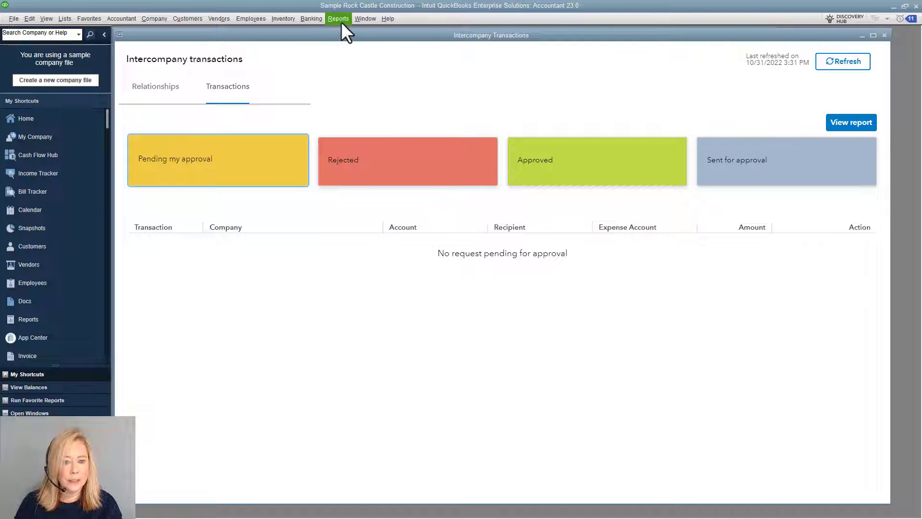
- From the Chart of Accounts, inspect the $50 general journal entry behind Due to Minding My Books
left_click(155, 19)
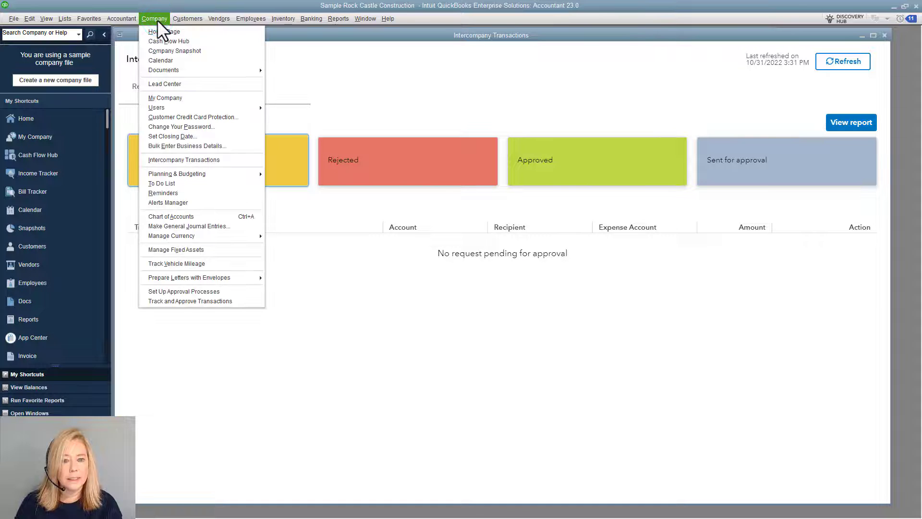
left_click(182, 218)
left_click(363, 87)
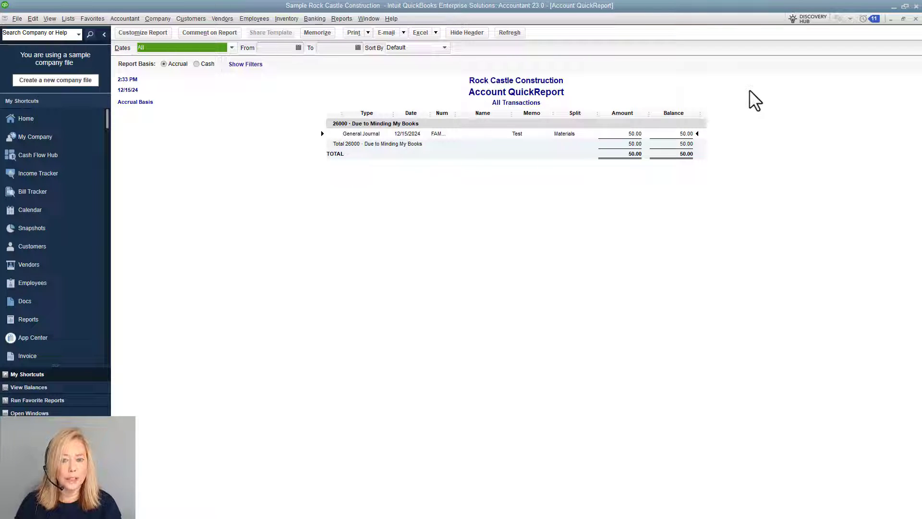
left_click(685, 135)
double_click(686, 136)
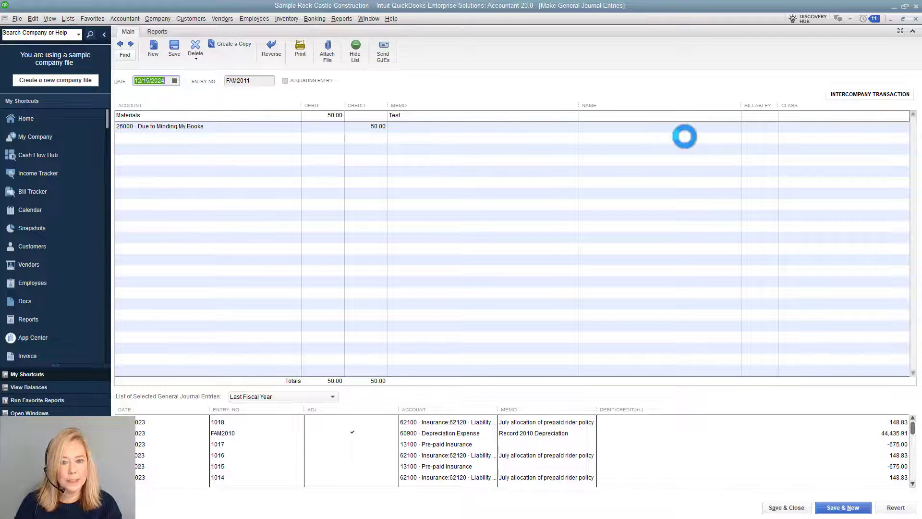
left_click(916, 19)
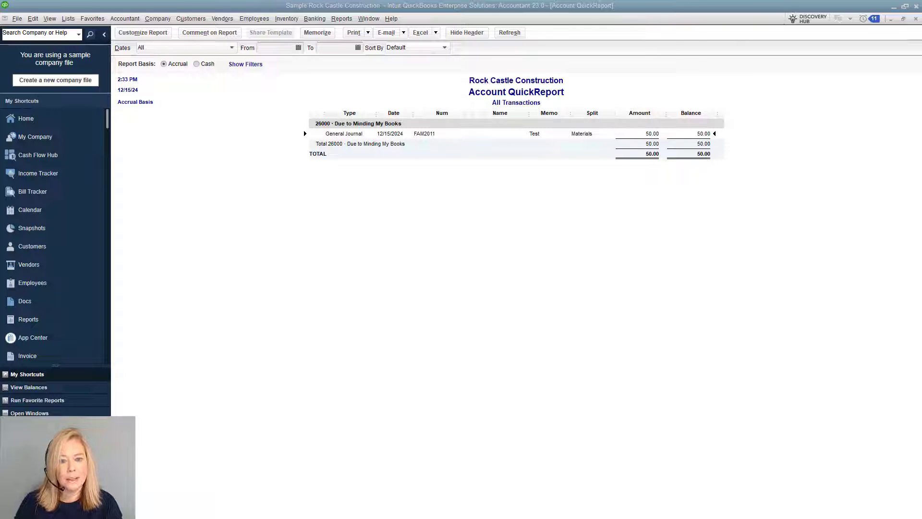
left_click(342, 20)
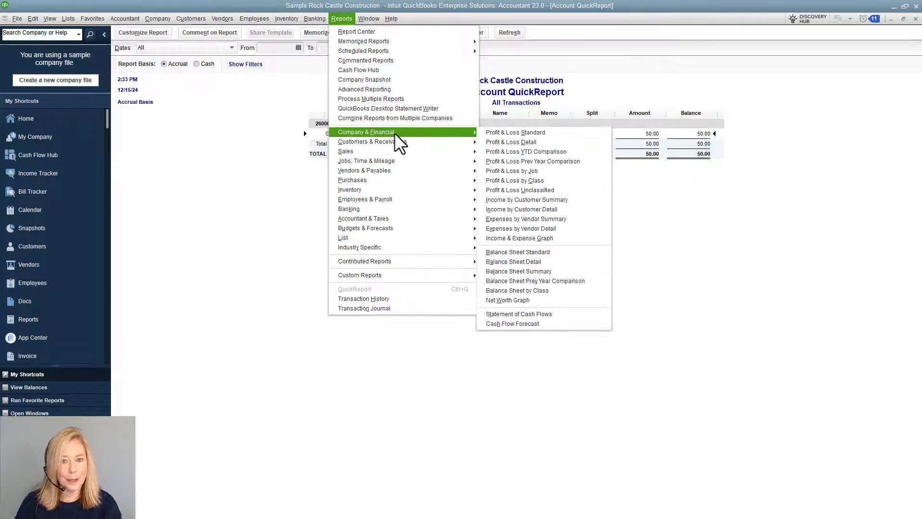
mouse_move(367, 133)
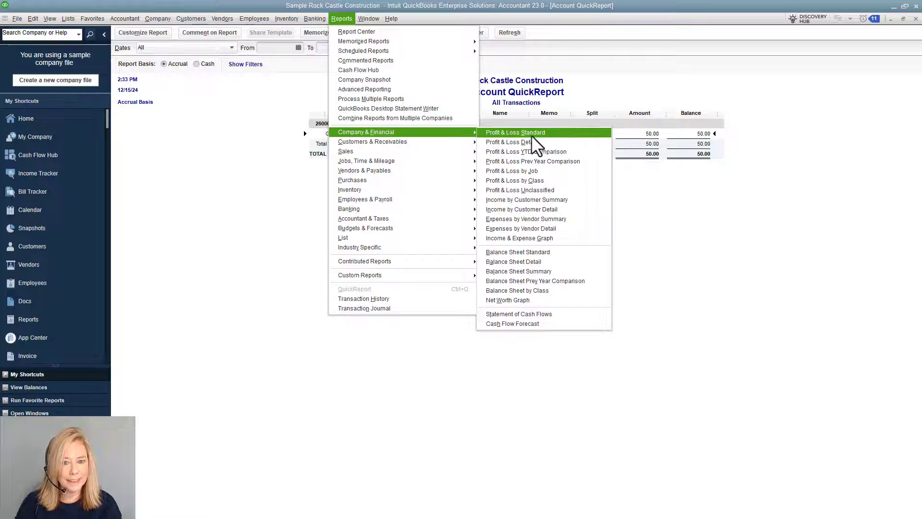
- Run the Profit & Loss Standard report from Company & Financial reports
left_click(575, 134)
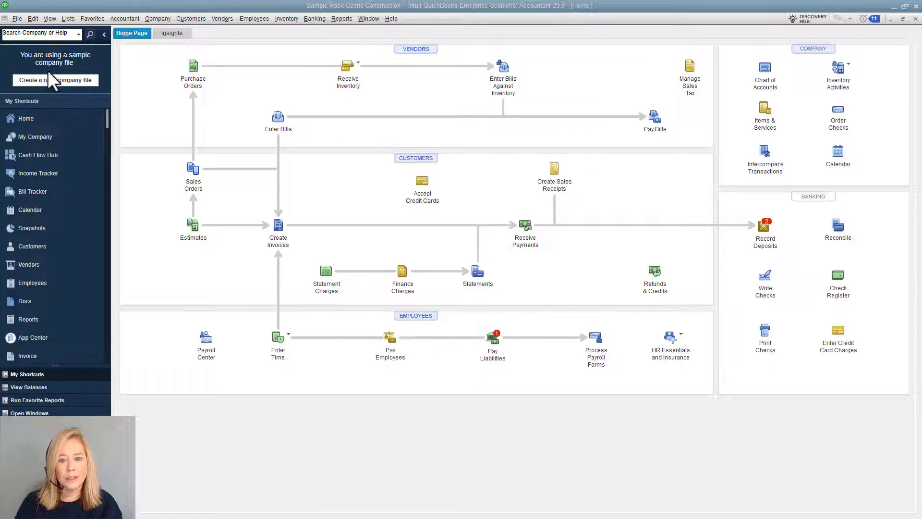
- Bring up Advanced Inventory Settings from the Items & Inventory Company Preferences
left_click(35, 20)
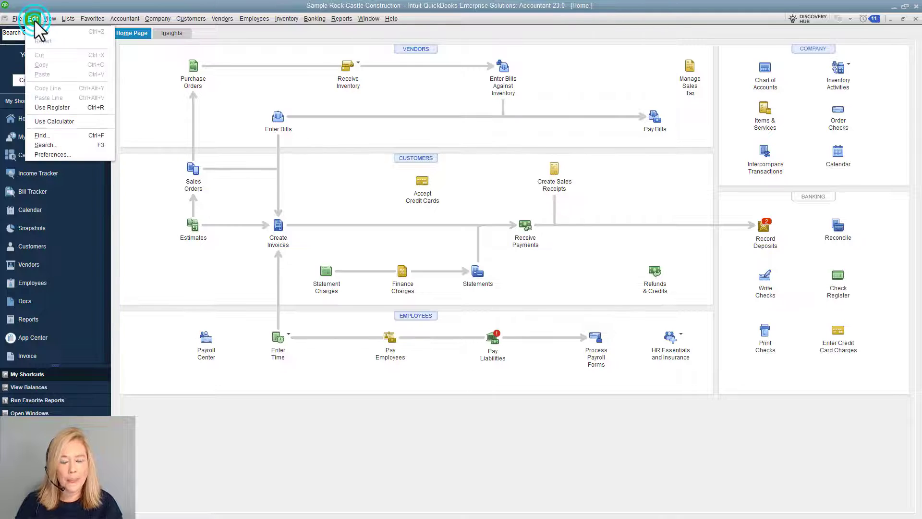
left_click(58, 152)
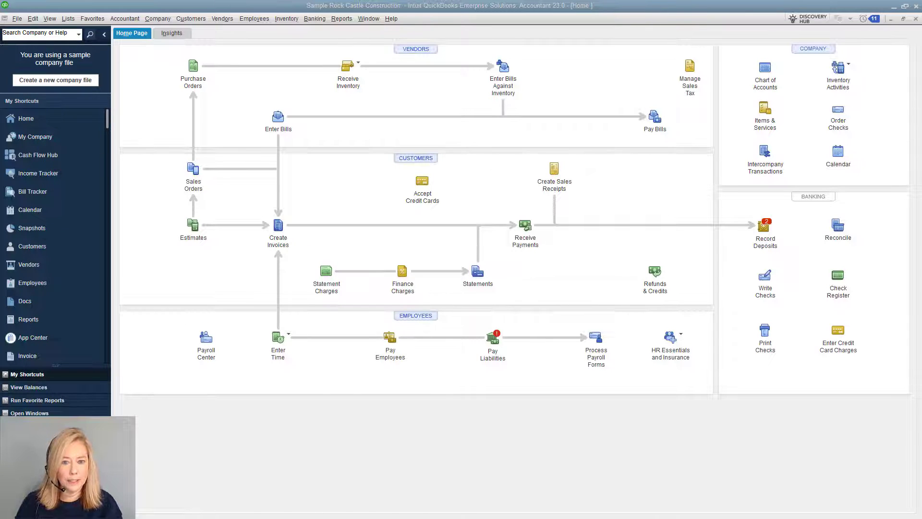
left_click_drag(551, 93, 484, 54)
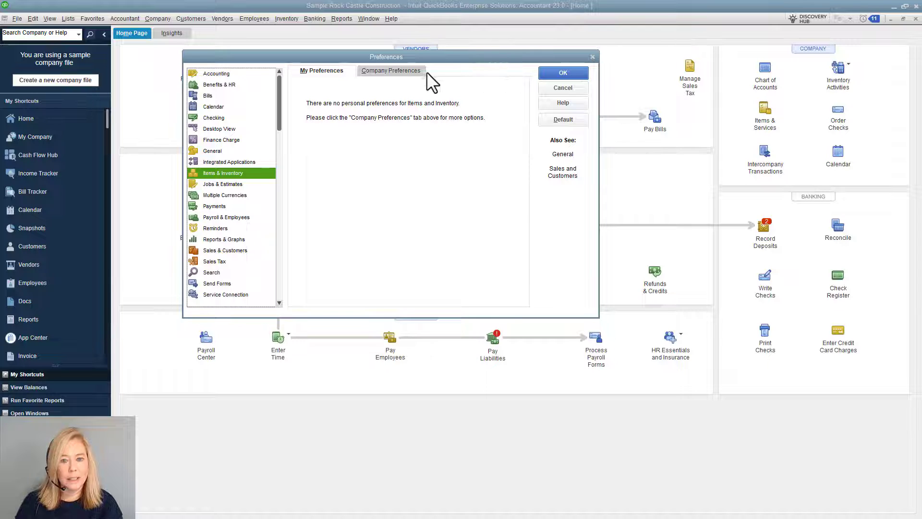
left_click(386, 73)
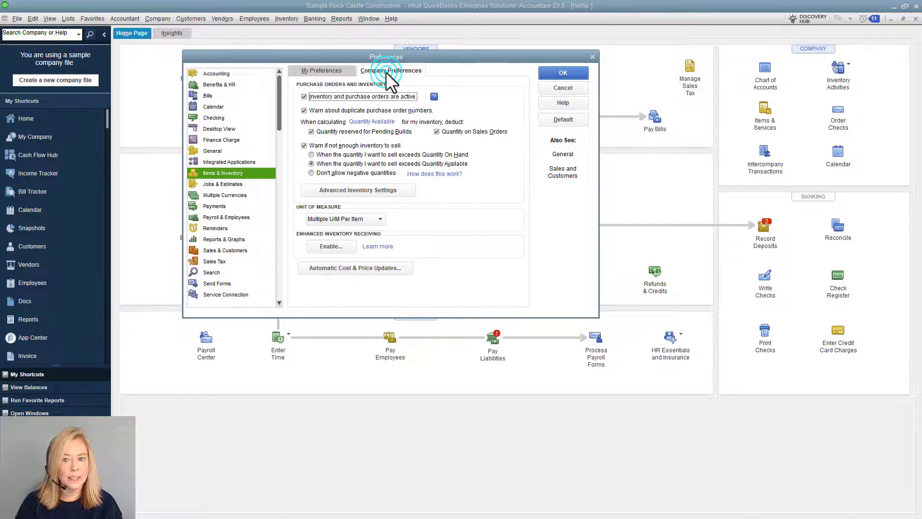
left_click(394, 188)
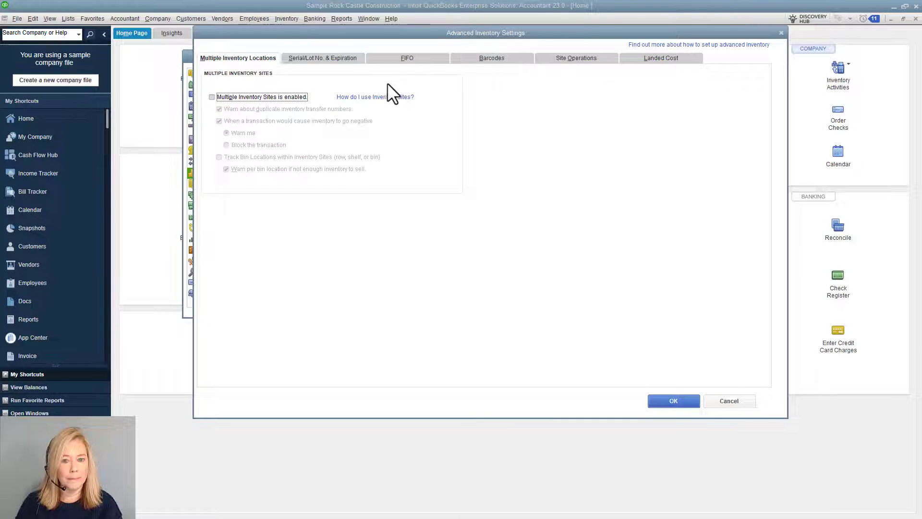
- Activate serial/lot numbers and expiration dates on the Serial/Lot No. & Expiration tab
left_click(338, 56)
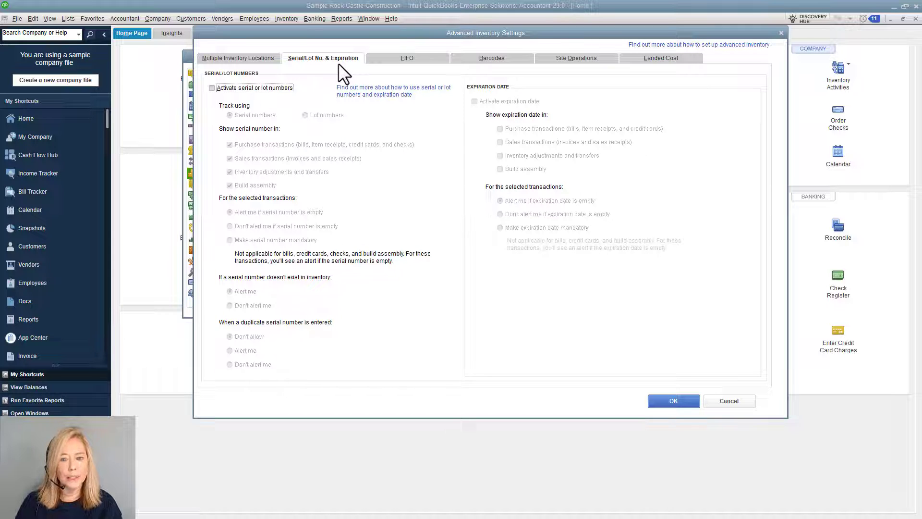
left_click(212, 89)
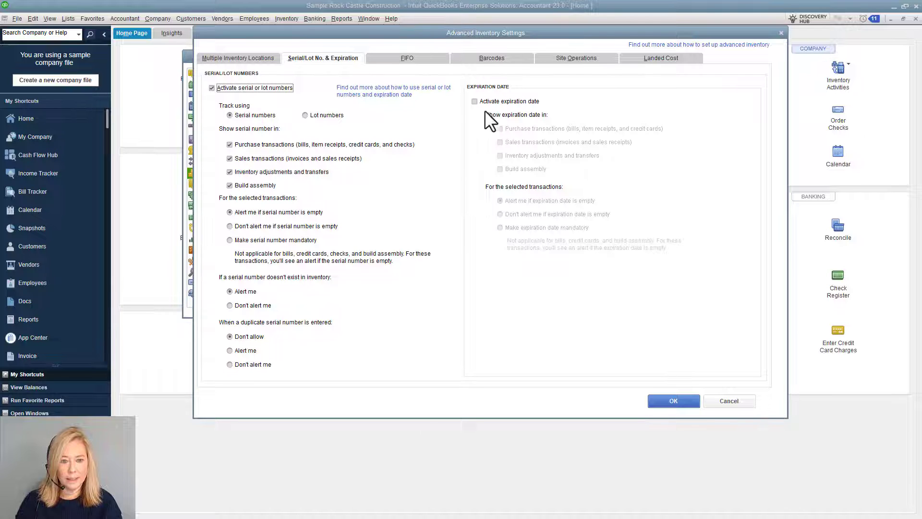
left_click(474, 101)
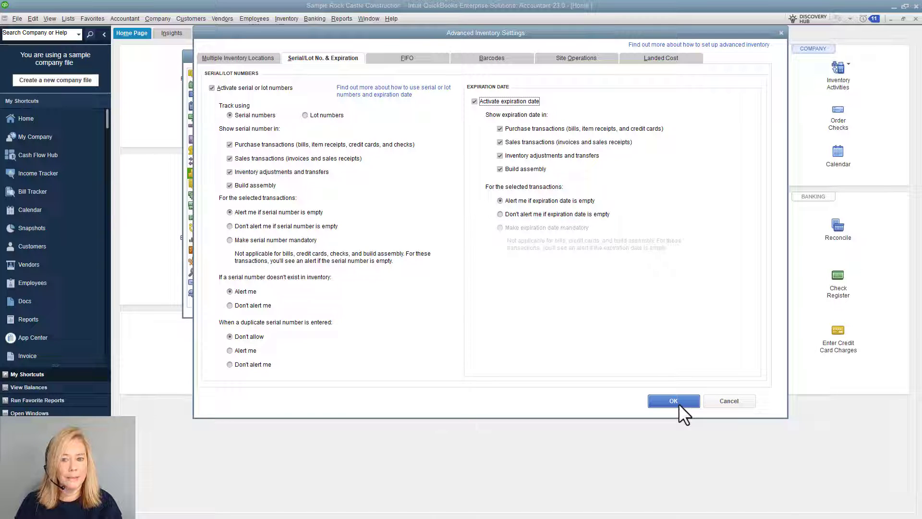
left_click(674, 401)
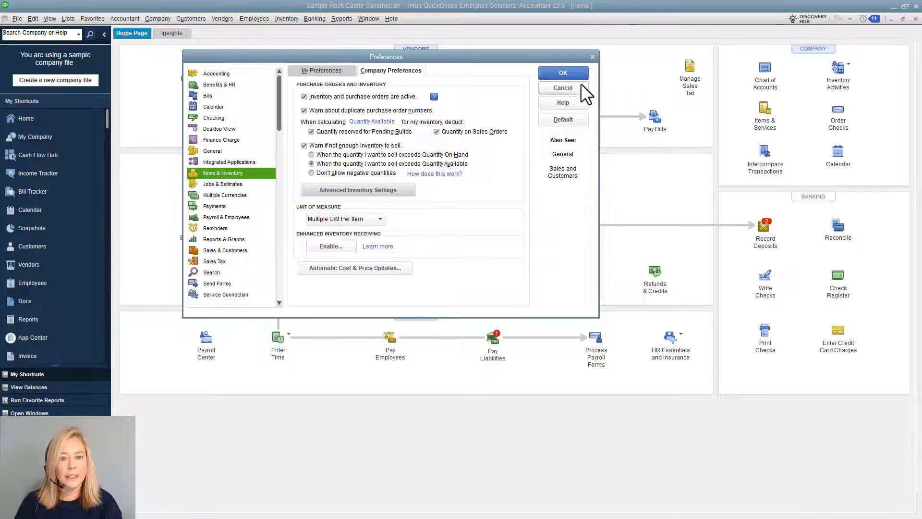
- Close preferences and start a Receive Inventory with Bill for vendor A Cheung Limited
left_click(573, 72)
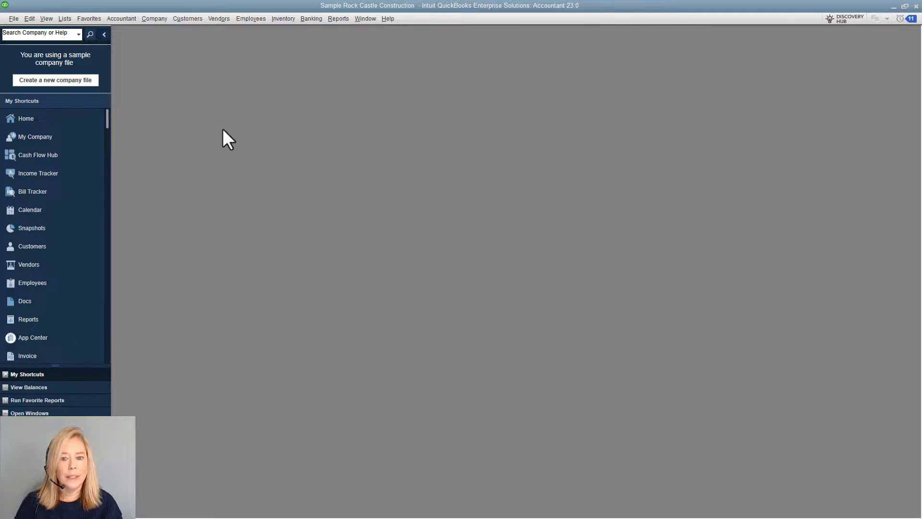
left_click(50, 121)
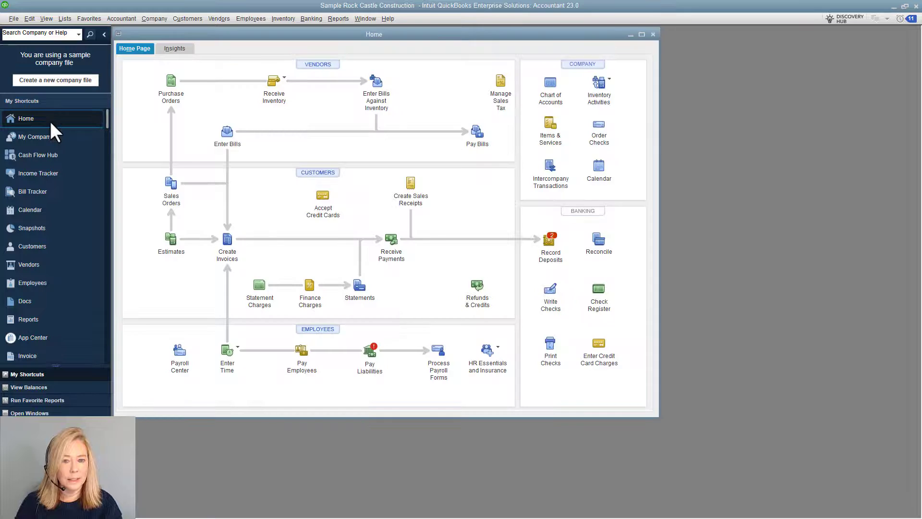
left_click(353, 62)
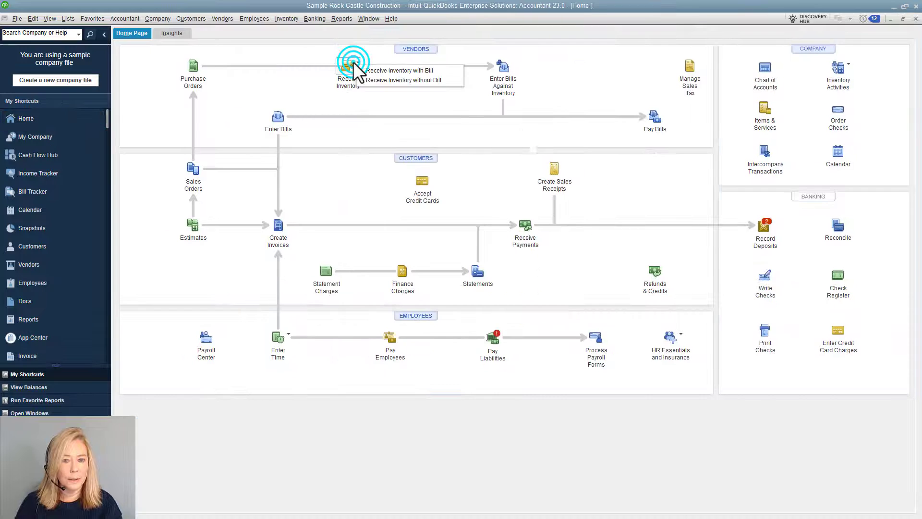
left_click(376, 70)
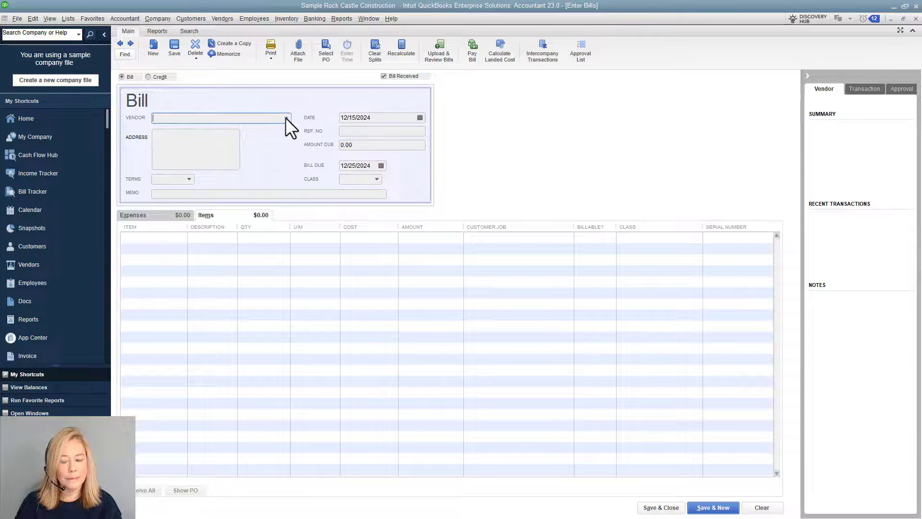
left_click(283, 119)
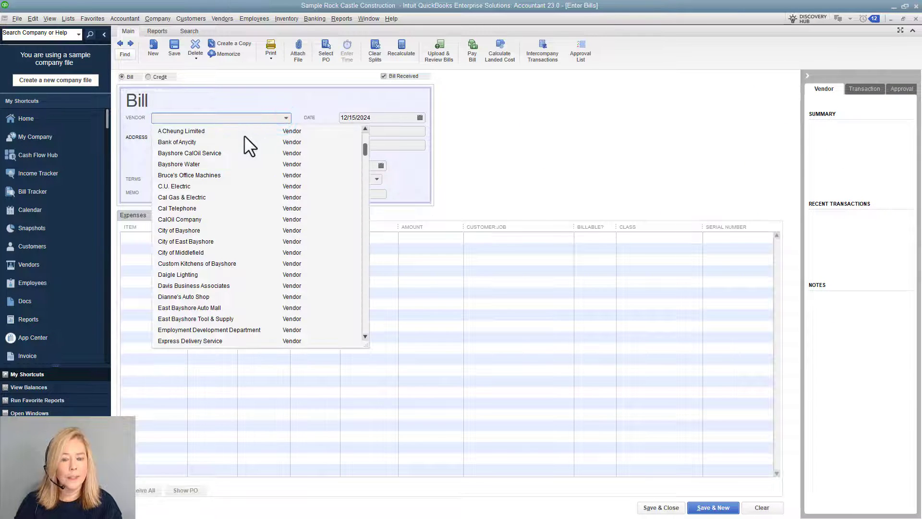
left_click(202, 132)
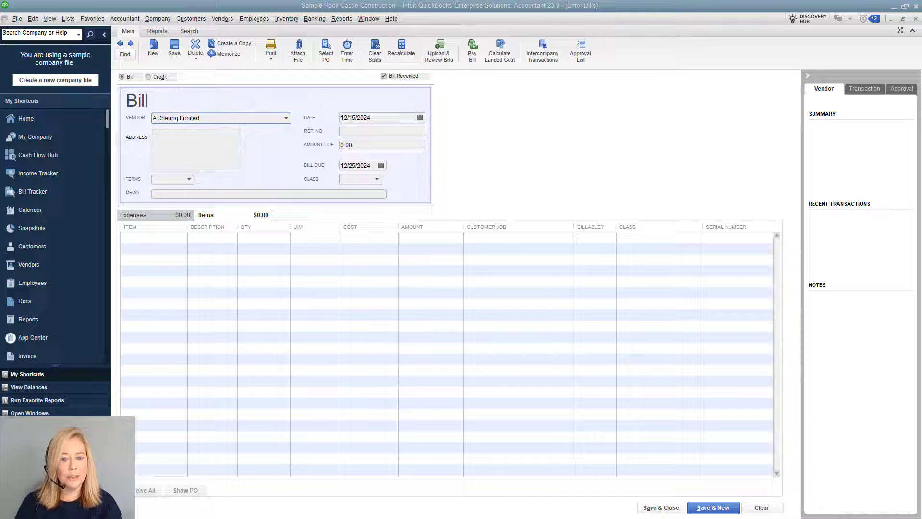
- Receive against purchase order 6237 and select the Cabinet Pulls serial number field
left_click(576, 134)
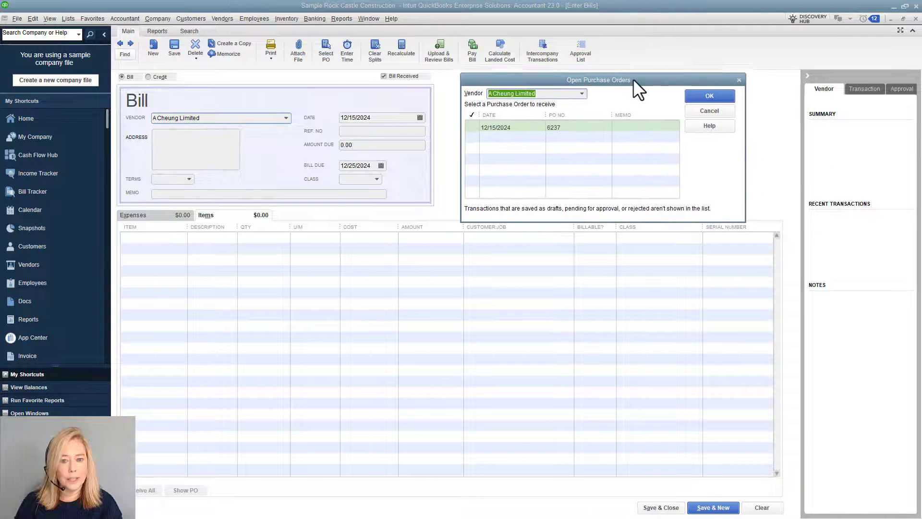
left_click(486, 128)
left_click(727, 95)
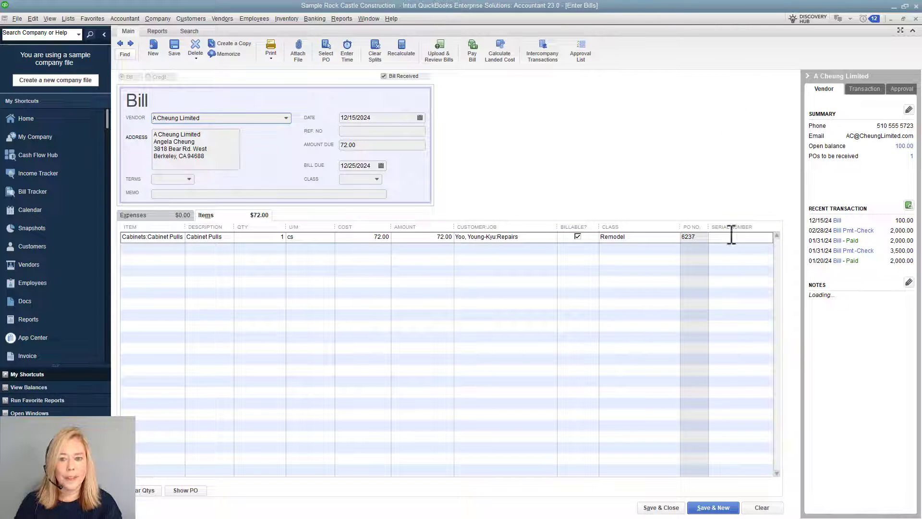
left_click(726, 238)
type("123")
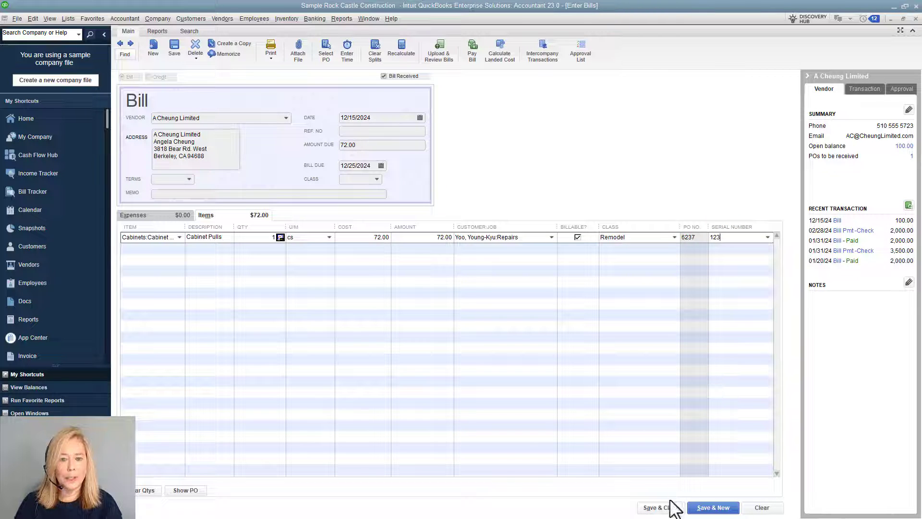
- Give Cabinet Pulls serial 123 expiring 12/31/2024, then save the bill
left_click(669, 506)
left_click(372, 202)
left_click(390, 203)
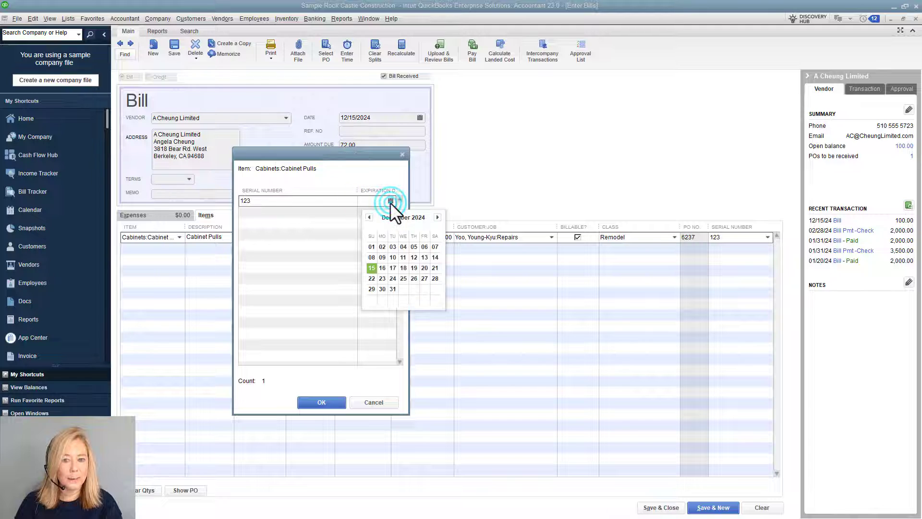
left_click(392, 289)
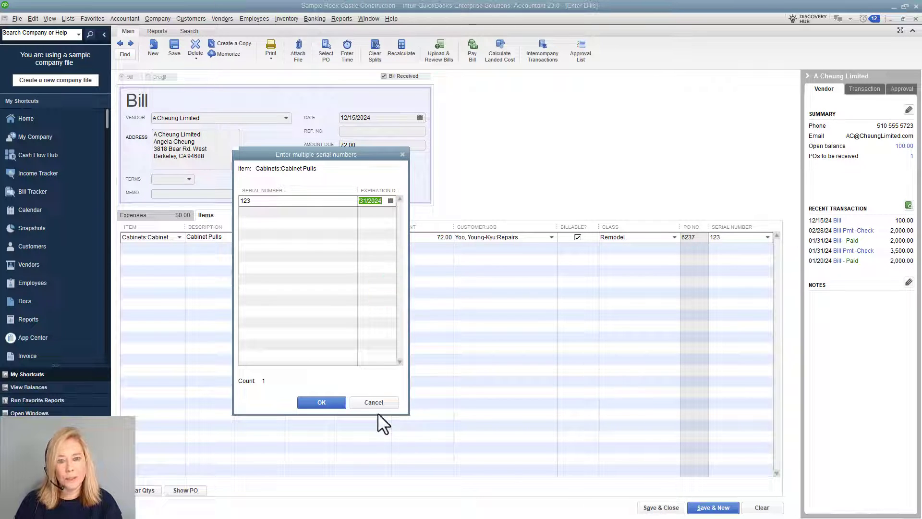
left_click(340, 402)
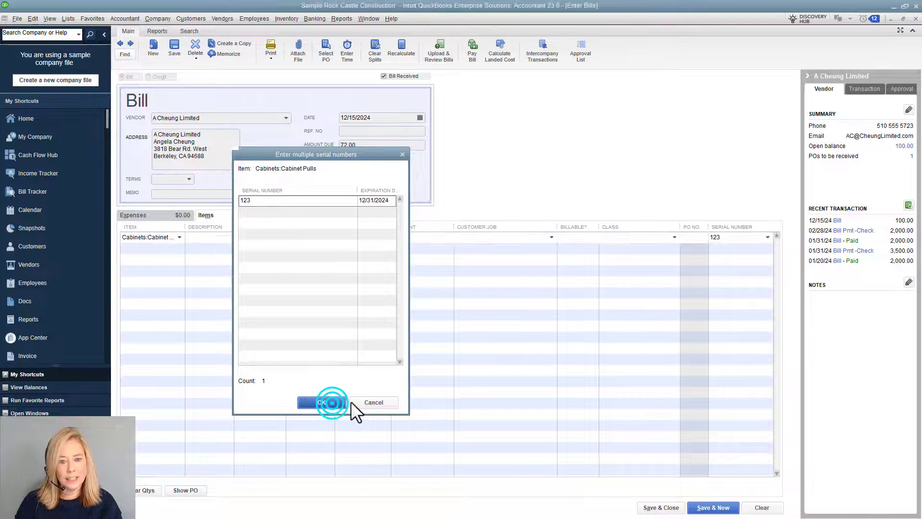
left_click(662, 508)
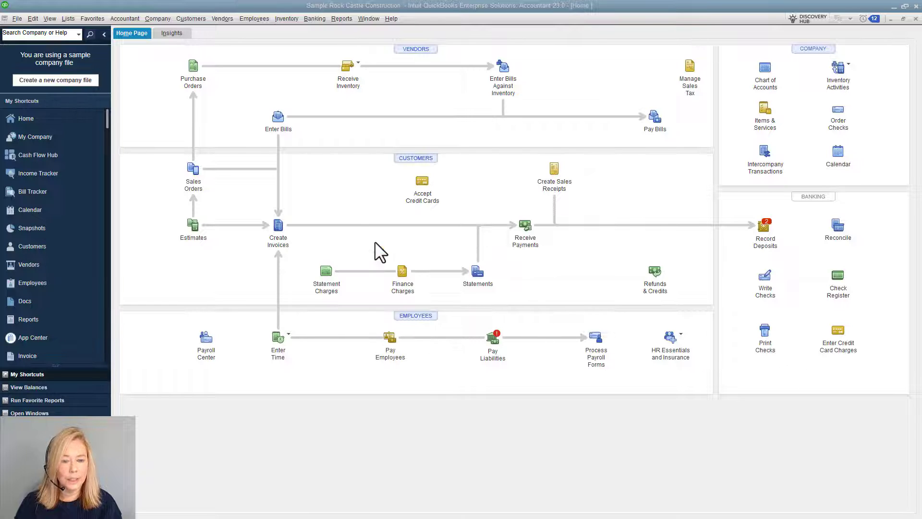
- Start a quantity/value adjustment adding serial 123 to Cabinets:Light Pine
left_click(287, 21)
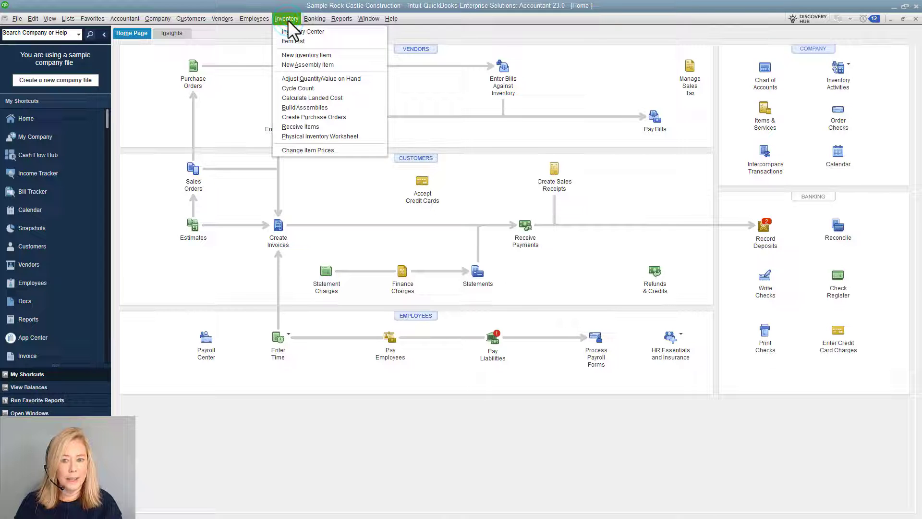
left_click(378, 80)
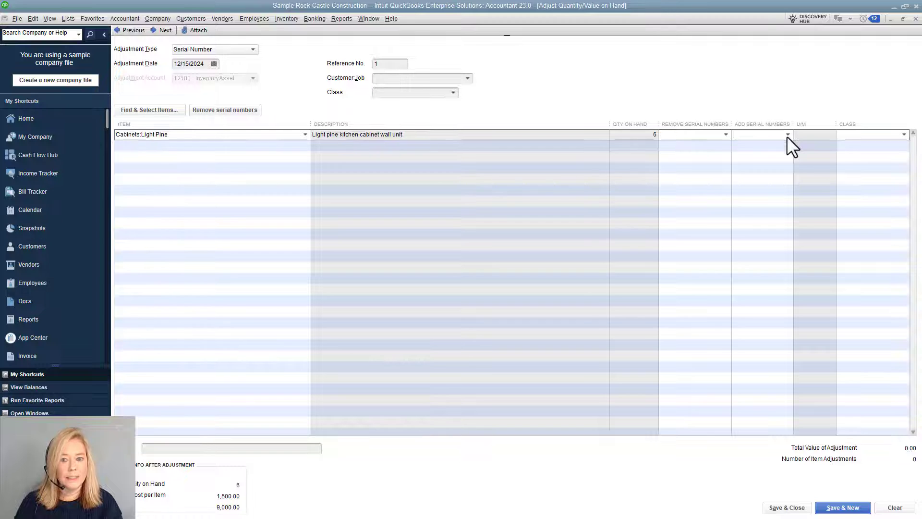
type("123")
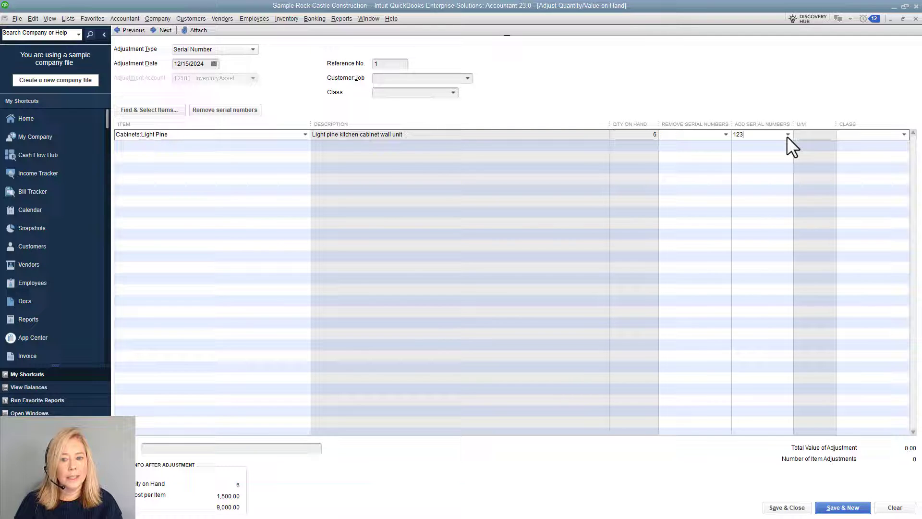
left_click(787, 136)
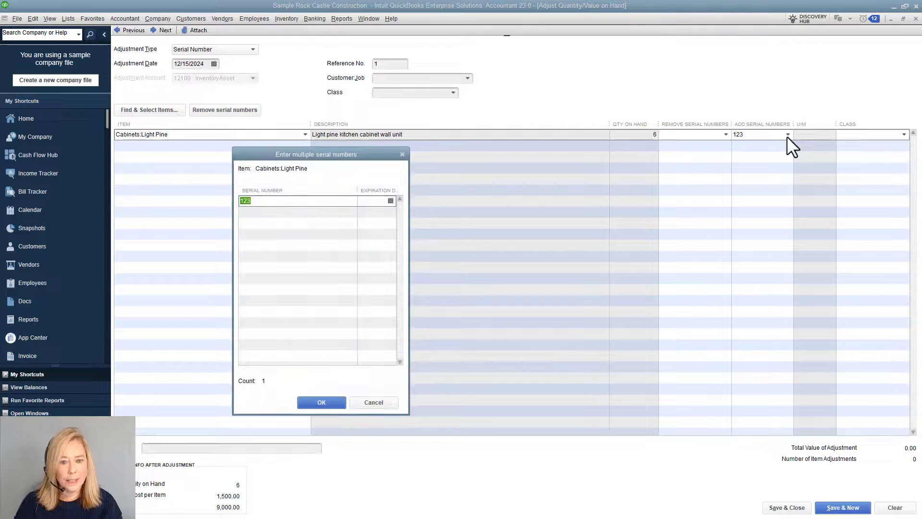
- Set serial 123's expiration to 12/31/2024, save the adjustment and close it
left_click(263, 214)
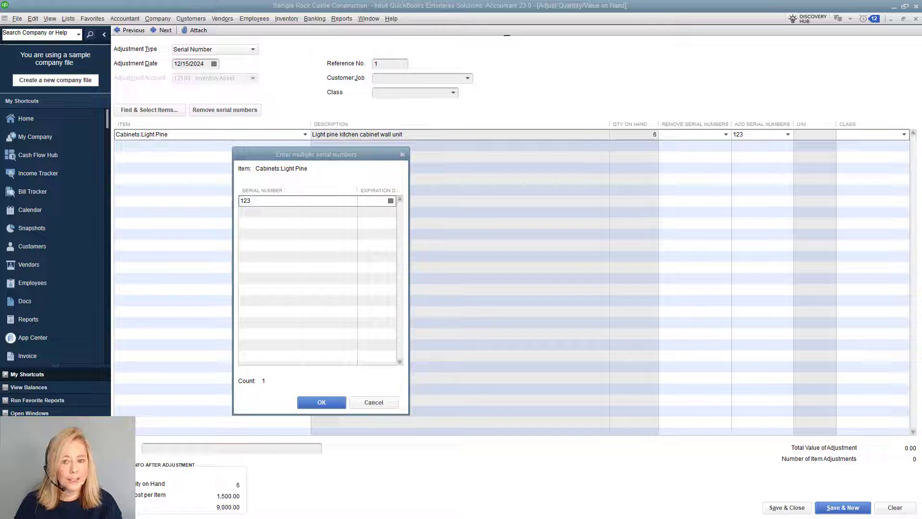
left_click(389, 201)
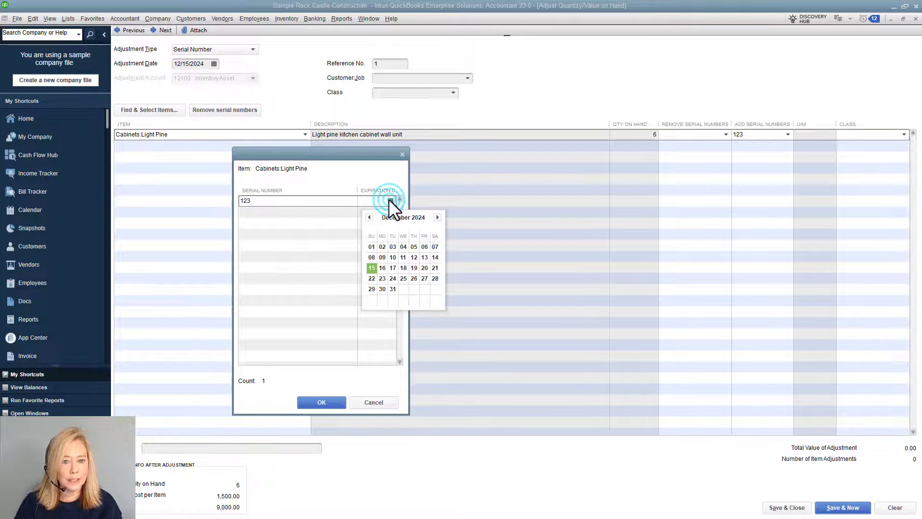
left_click(394, 289)
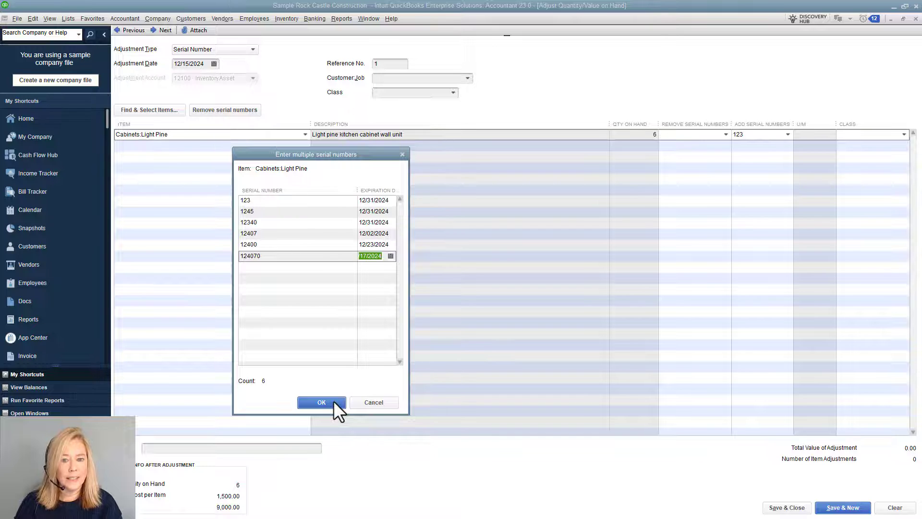
left_click(334, 400)
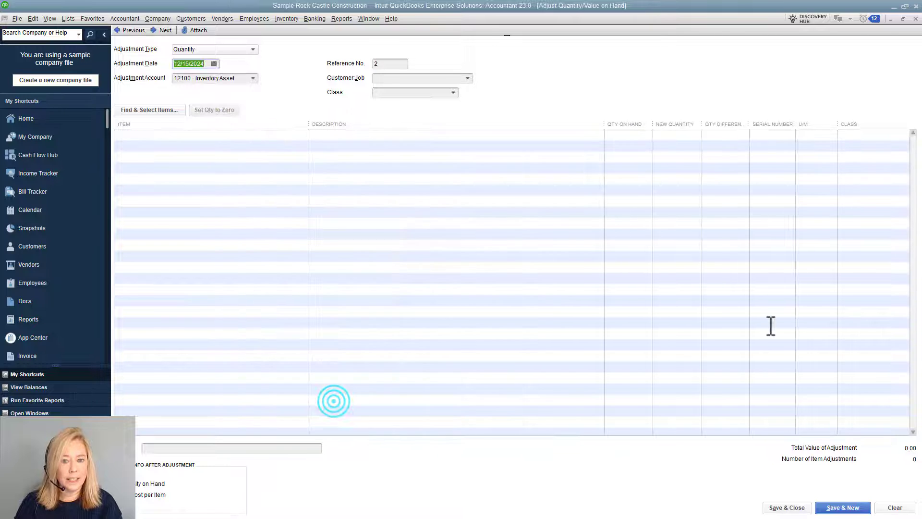
left_click(916, 18)
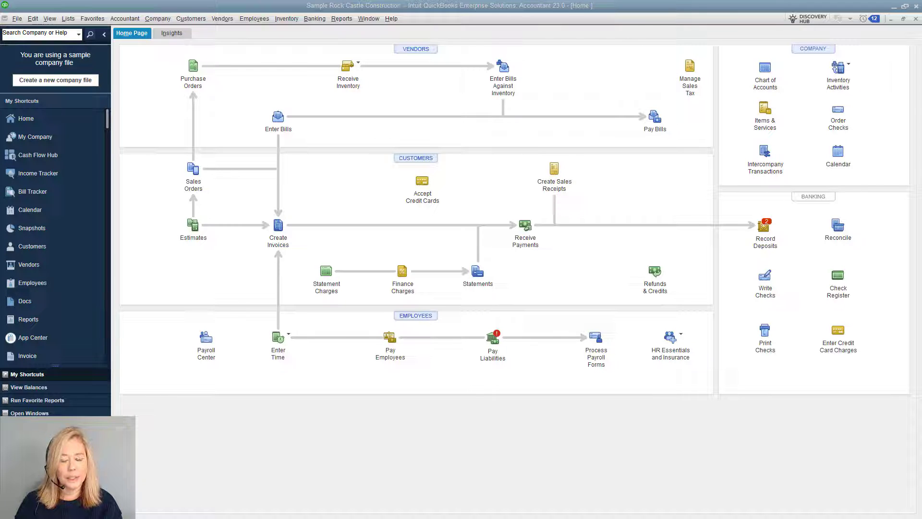
left_click(341, 20)
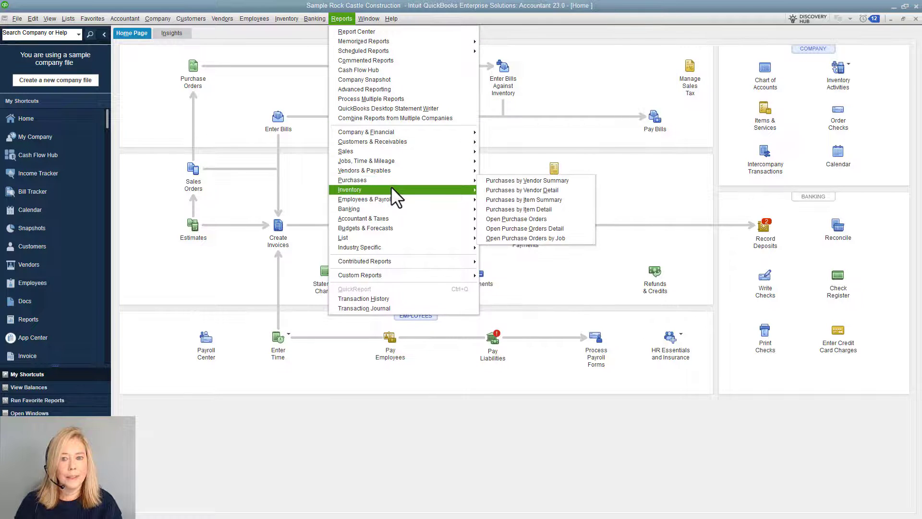
mouse_move(361, 190)
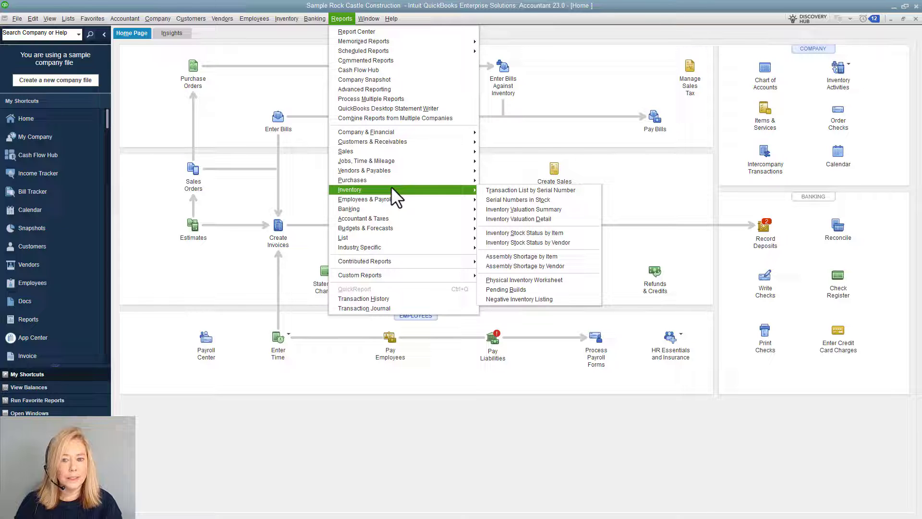
left_click(519, 199)
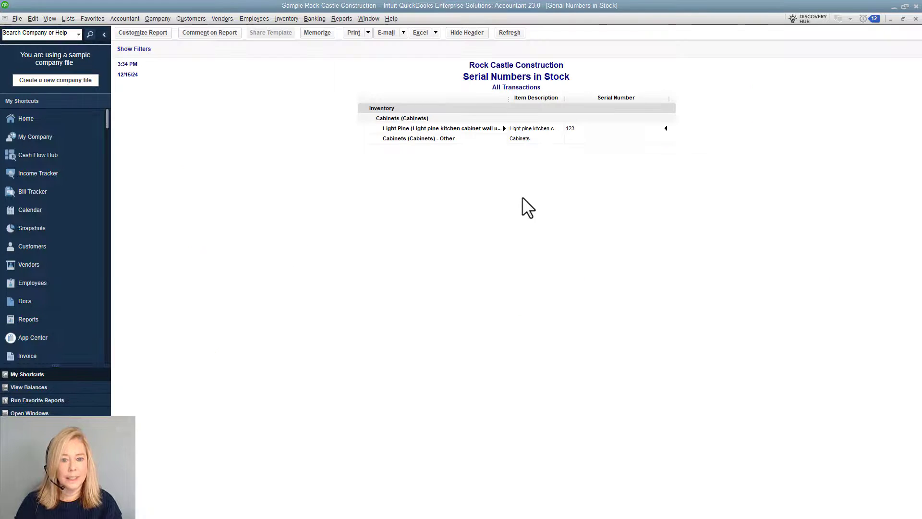
double_click(594, 127)
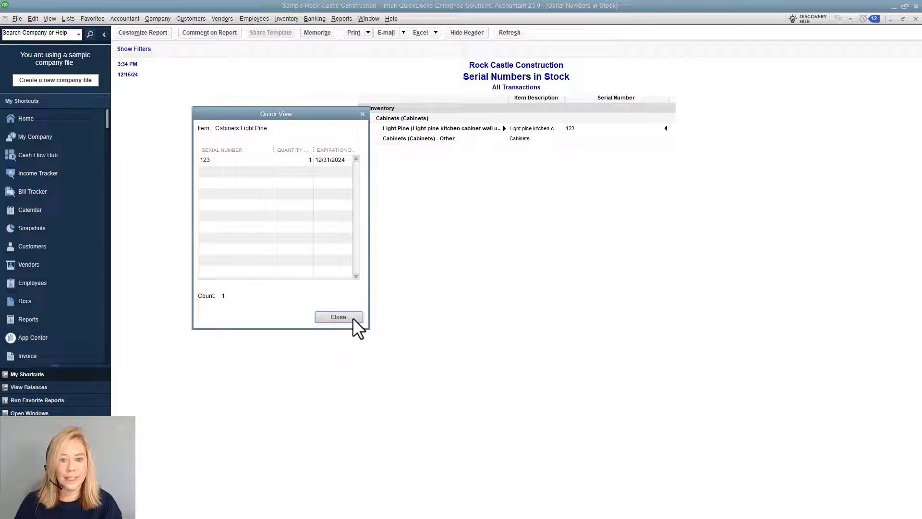
left_click(338, 318)
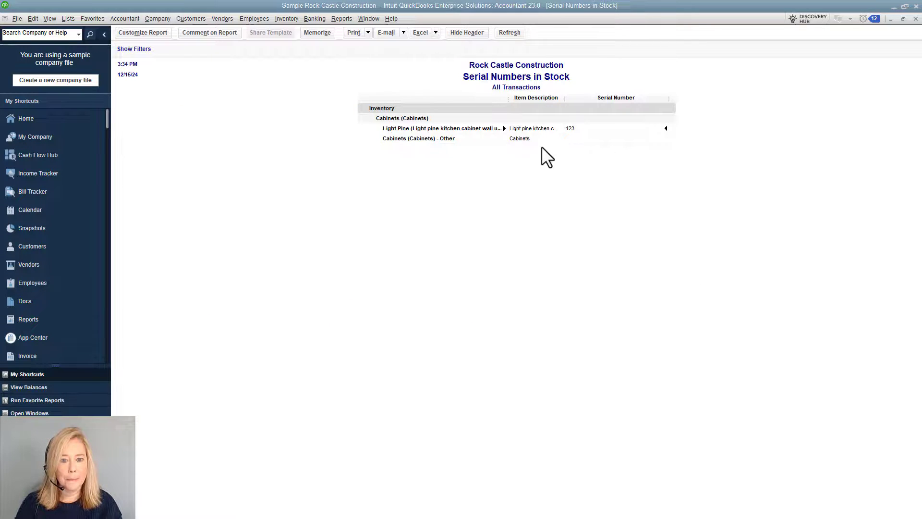
key("Escape")
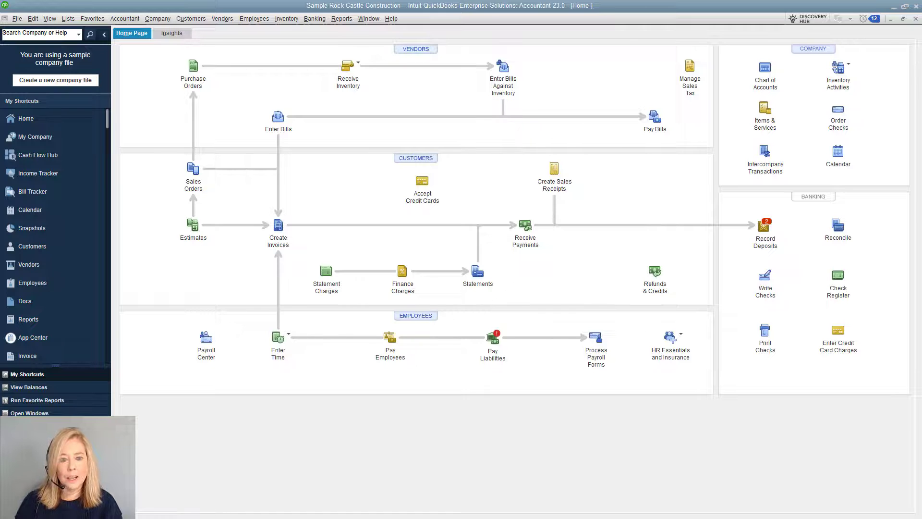